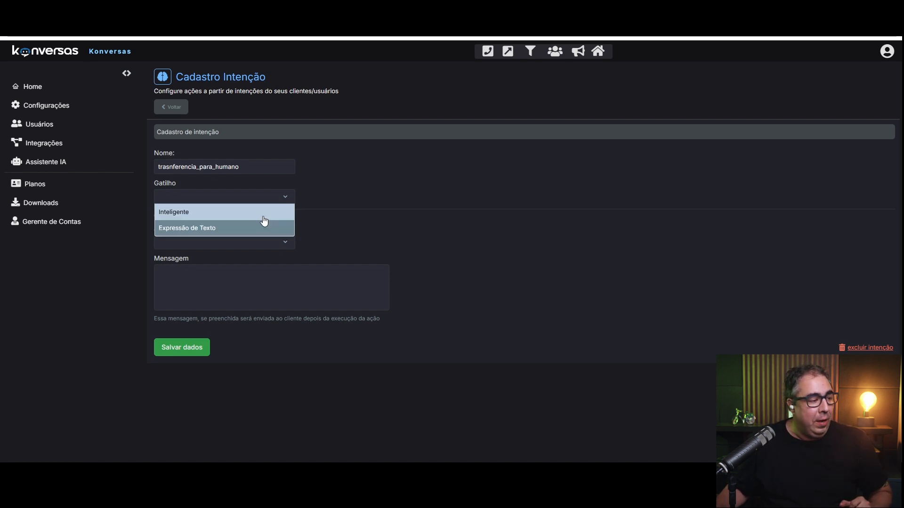
# Make the trigger Inteligente with description 'Quando o usuário solicitar falar com humano, com uma pessoa ou com a equipe.'.
pyautogui.click(264, 213)
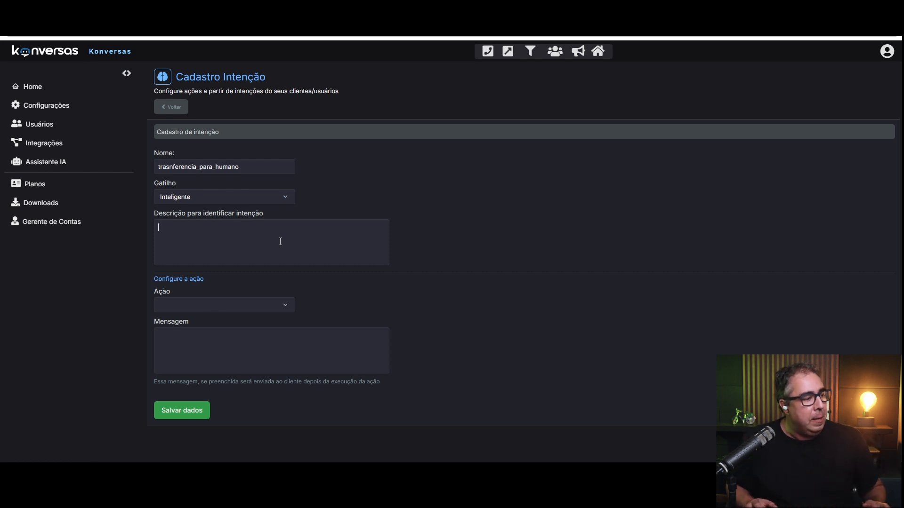
pyautogui.write('Quando o usuário solicitar falar com humano, com uma pessoa ou com a equipe.')
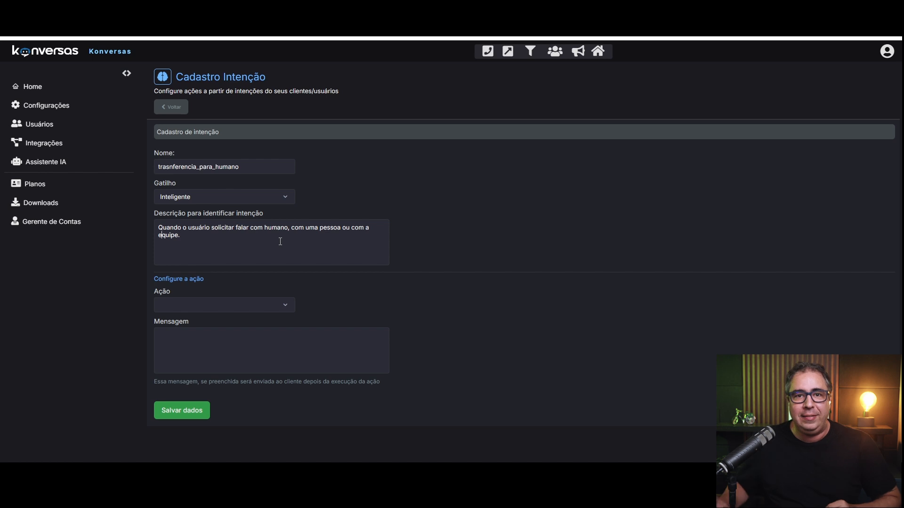
# Try Enviar uma mensagem and Transferir para setor, then settle on Transferência inteligente as the action.
pyautogui.click(261, 307)
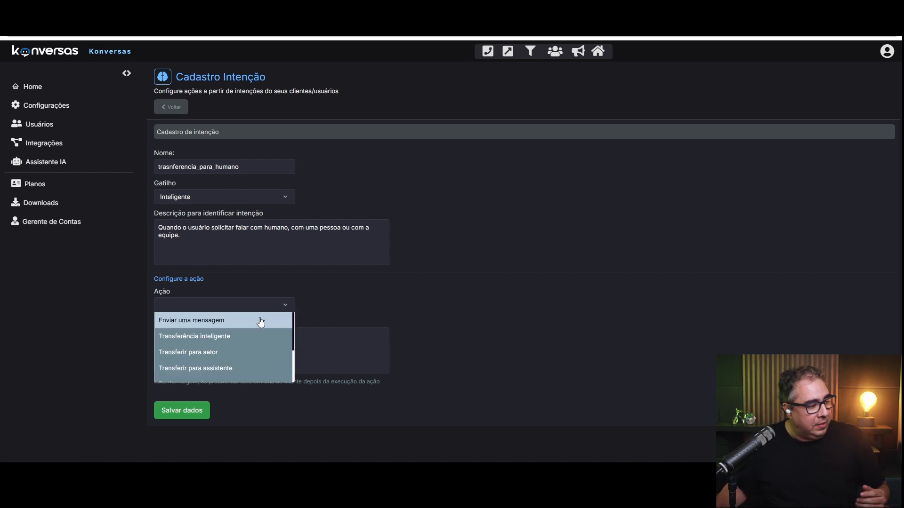
pyautogui.click(259, 320)
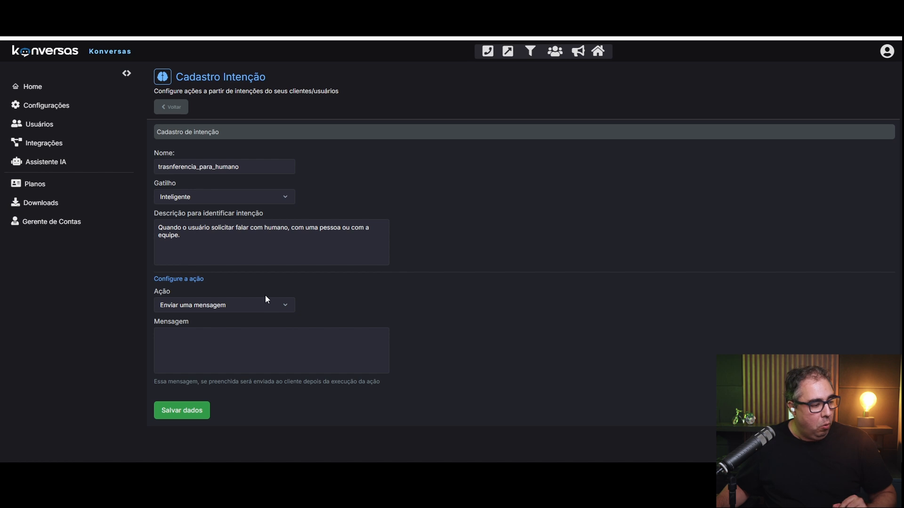
pyautogui.click(264, 306)
pyautogui.click(245, 353)
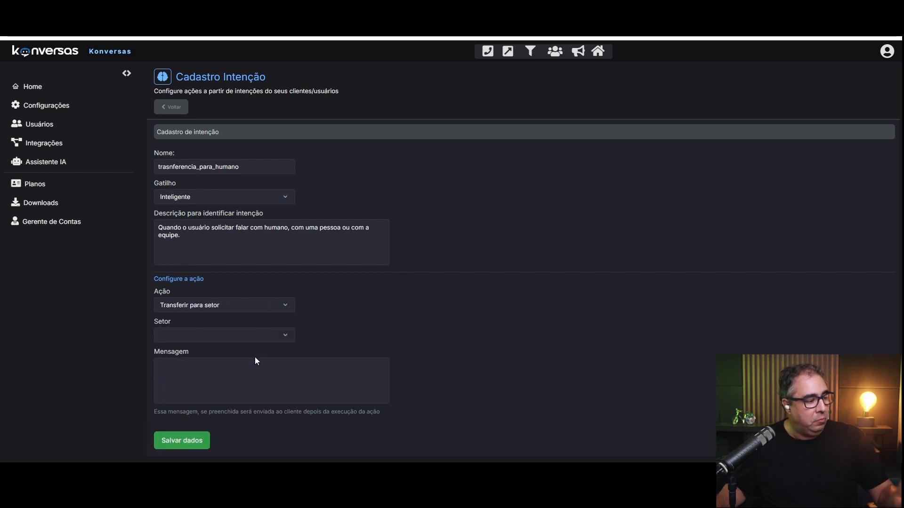
pyautogui.click(233, 335)
pyautogui.click(292, 365)
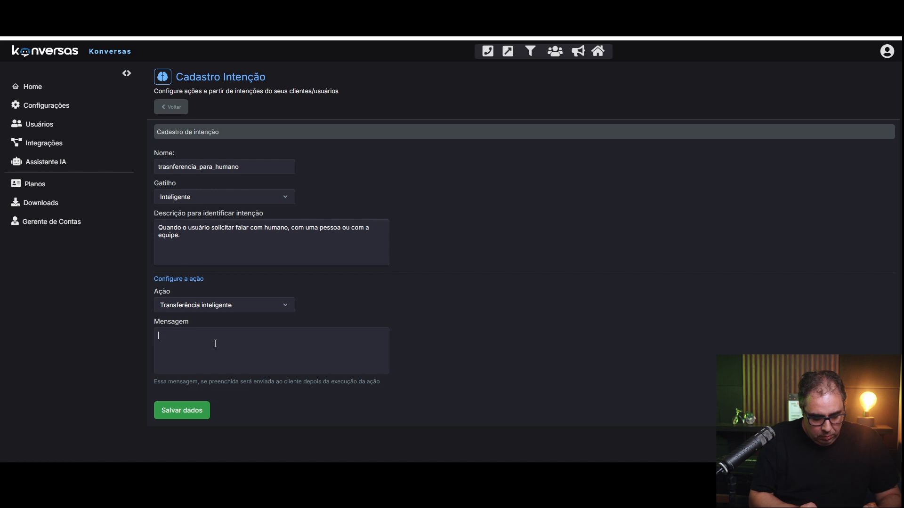
# Enter the follow-up message 'você será atendindido em breve' and review the description and message texts.
pyautogui.write('você')
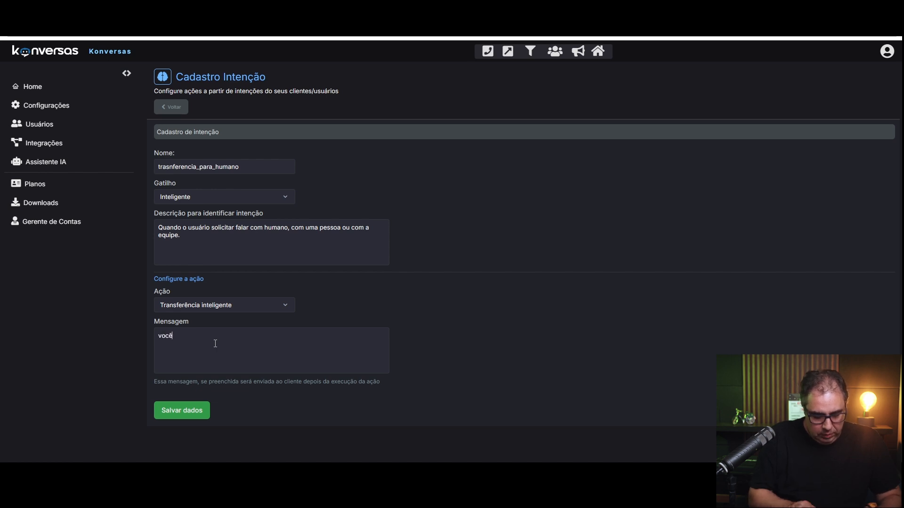
pyautogui.write(' será atendindido em breve.')
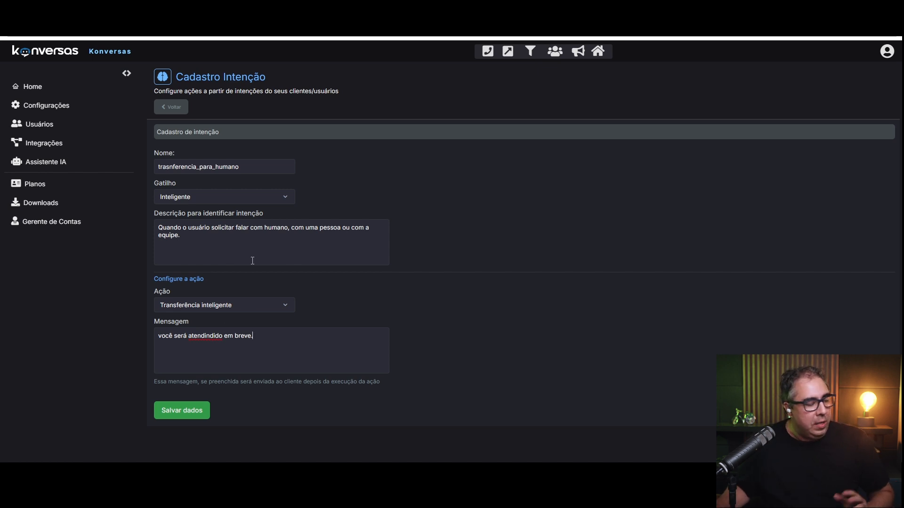
pyautogui.moveTo(162, 227); pyautogui.dragTo(292, 234)
pyautogui.moveTo(224, 233); pyautogui.dragTo(302, 228)
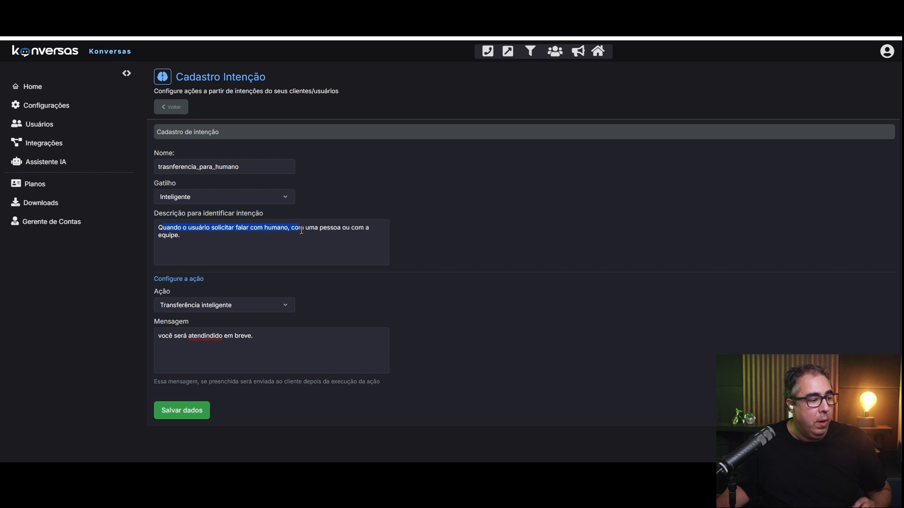
pyautogui.click(254, 244)
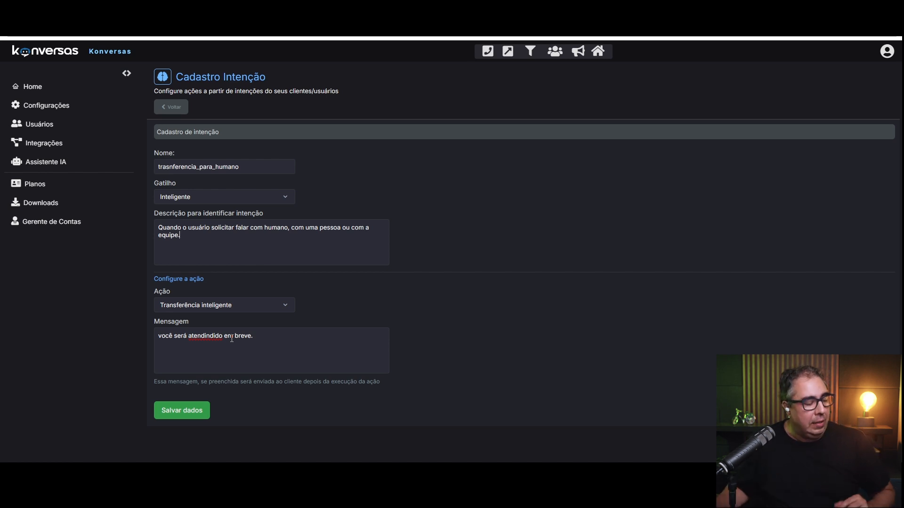
pyautogui.moveTo(159, 337); pyautogui.dragTo(278, 343)
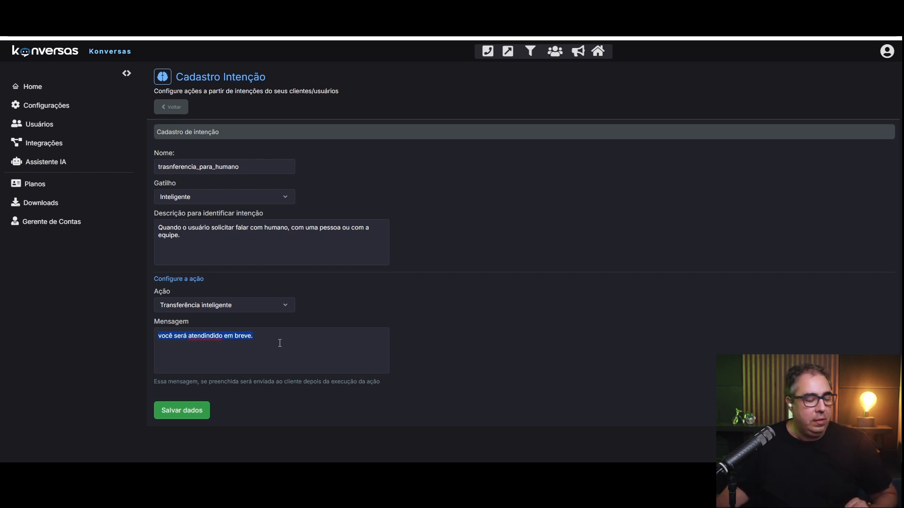
pyautogui.click(280, 343)
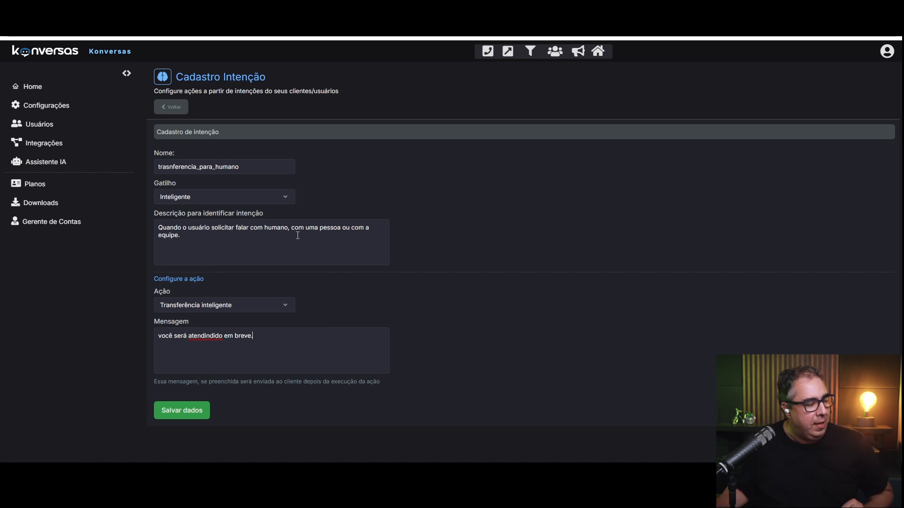
pyautogui.click(226, 202)
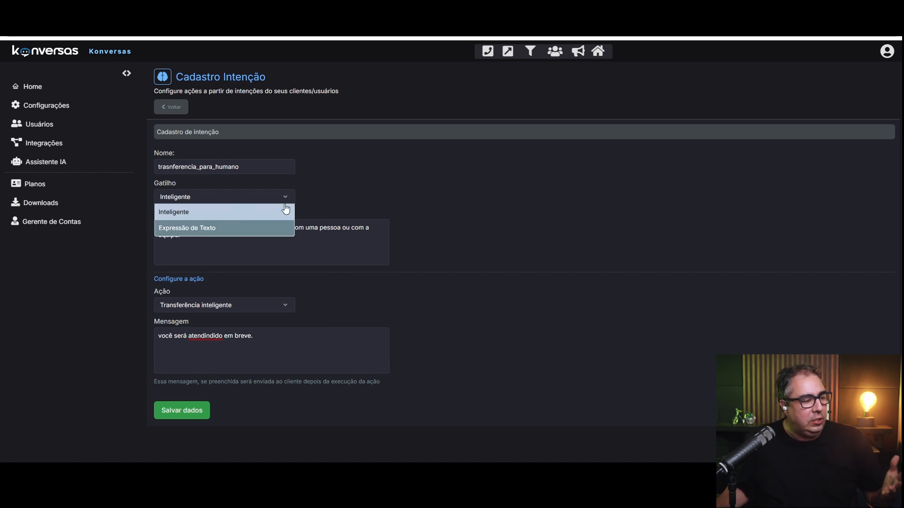
# Keep Inteligente as the trigger and select the whole description text for removal.
pyautogui.click(335, 243)
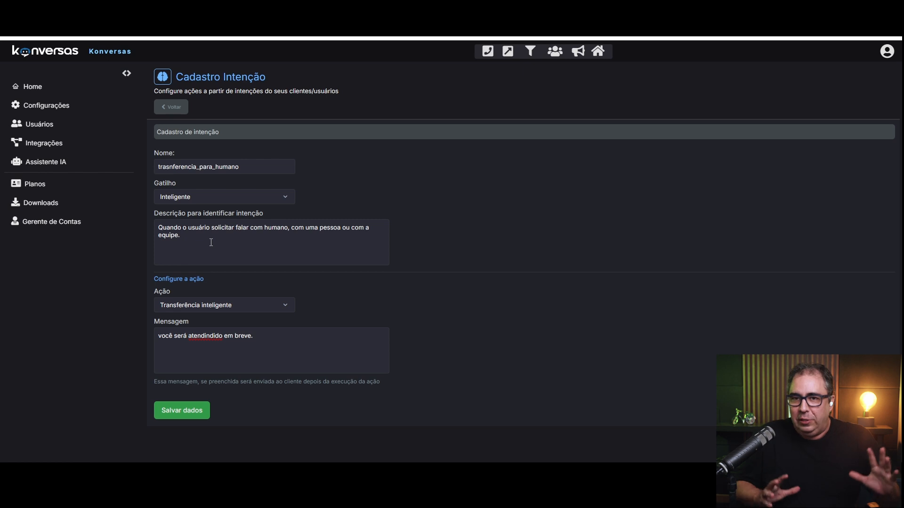
pyautogui.moveTo(214, 243); pyautogui.dragTo(151, 219)
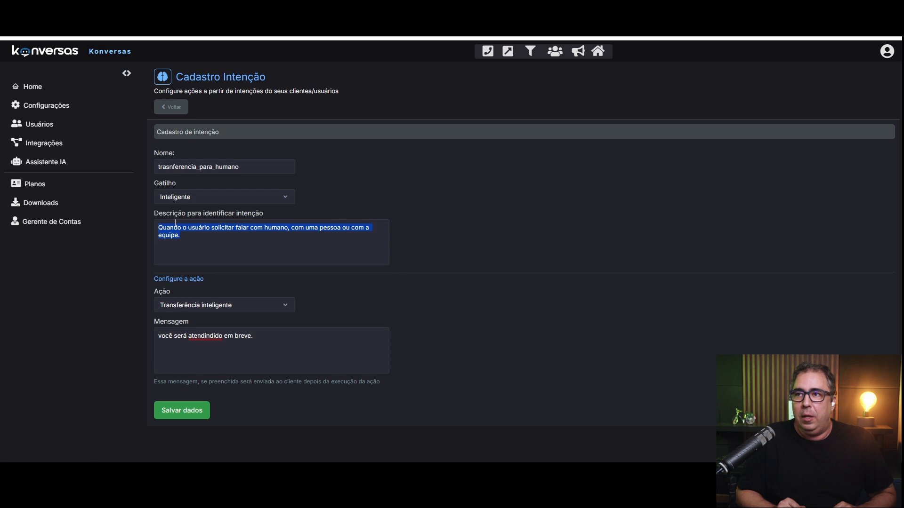
pyautogui.click(205, 243)
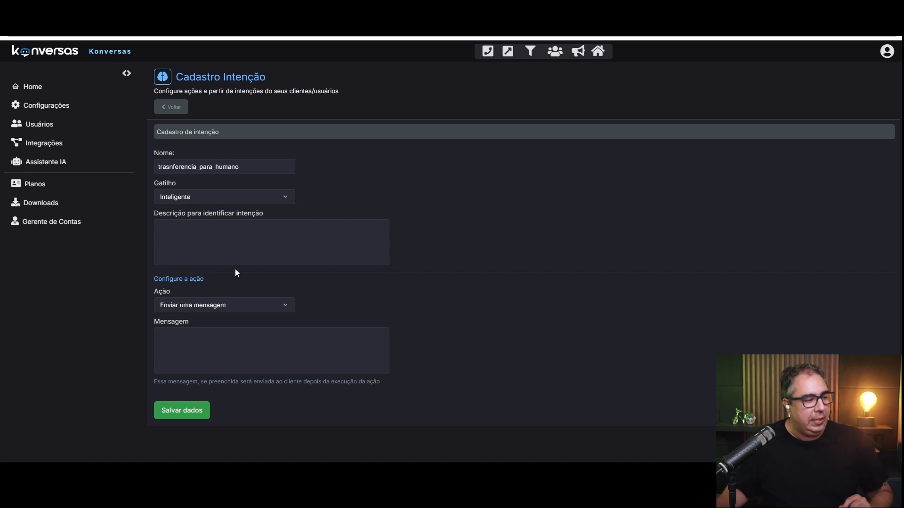
# Switch the trigger to Expressão de Texto and add the expression COD7878 to its list.
pyautogui.click(219, 201)
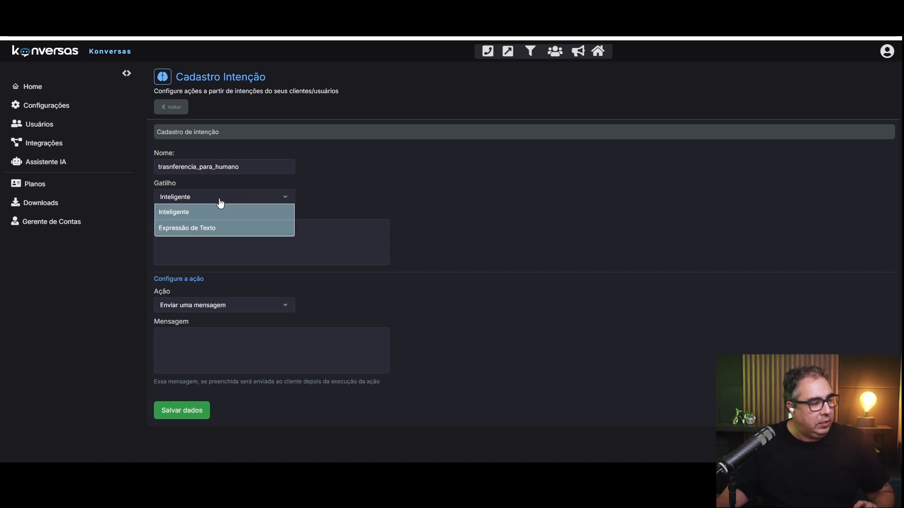
pyautogui.click(221, 228)
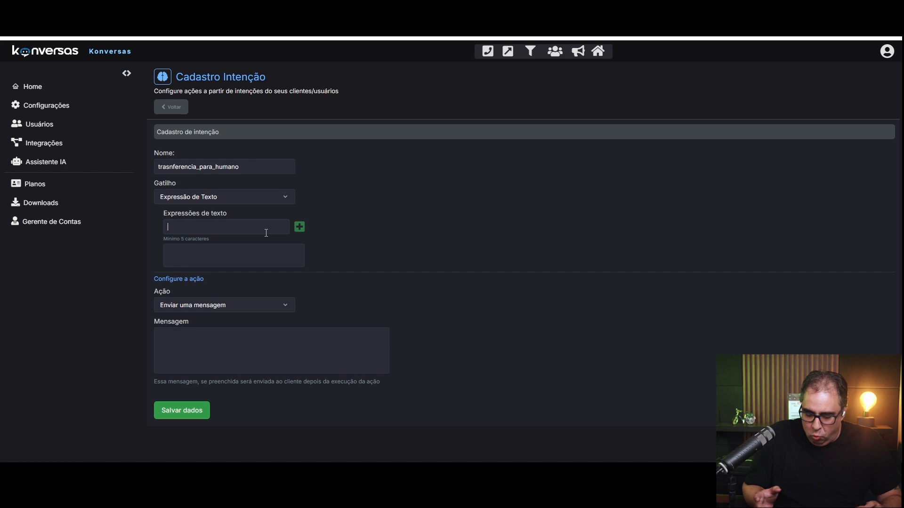
pyautogui.write('COD7878')
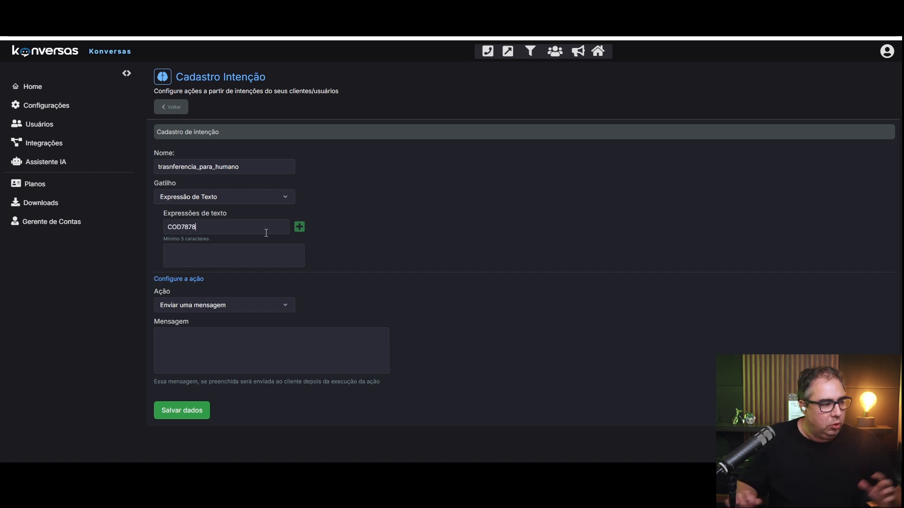
pyautogui.press('Return')
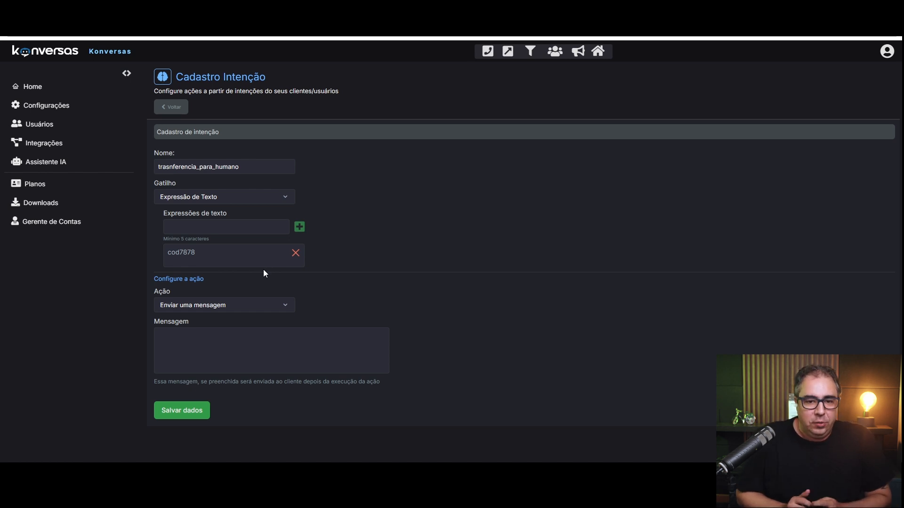
# Set the action to Transferir para assistente with Karla as the receiving robot.
pyautogui.click(264, 306)
pyautogui.scroll(-2, 250, 363)
pyautogui.scroll(3, 246, 344)
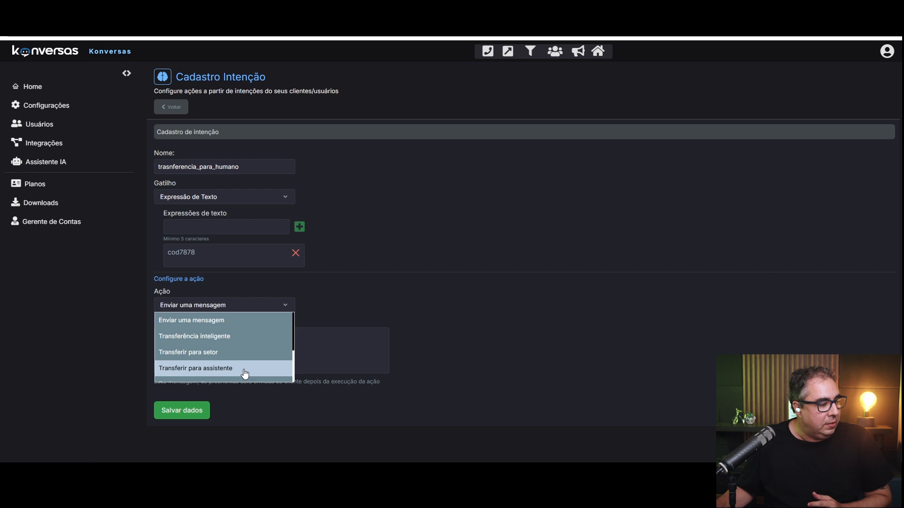
pyautogui.click(244, 371)
pyautogui.click(235, 336)
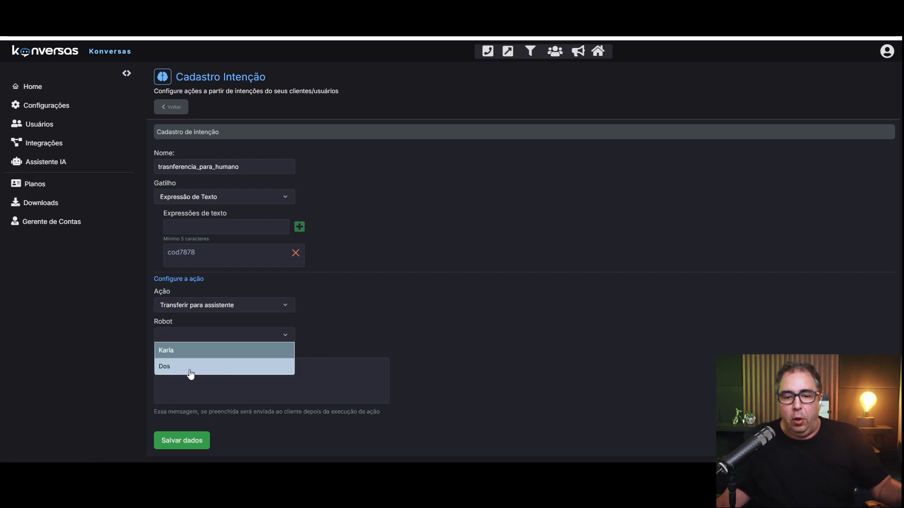
pyautogui.click(192, 354)
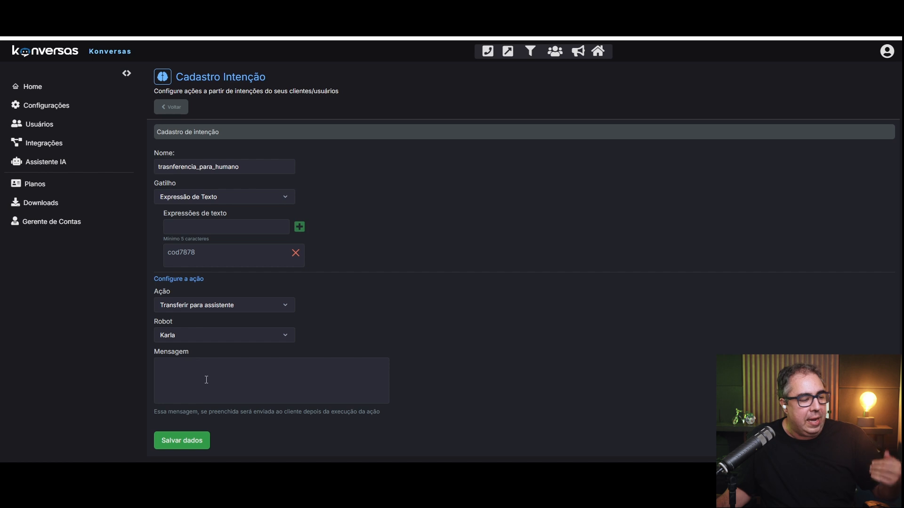
pyautogui.click(206, 380)
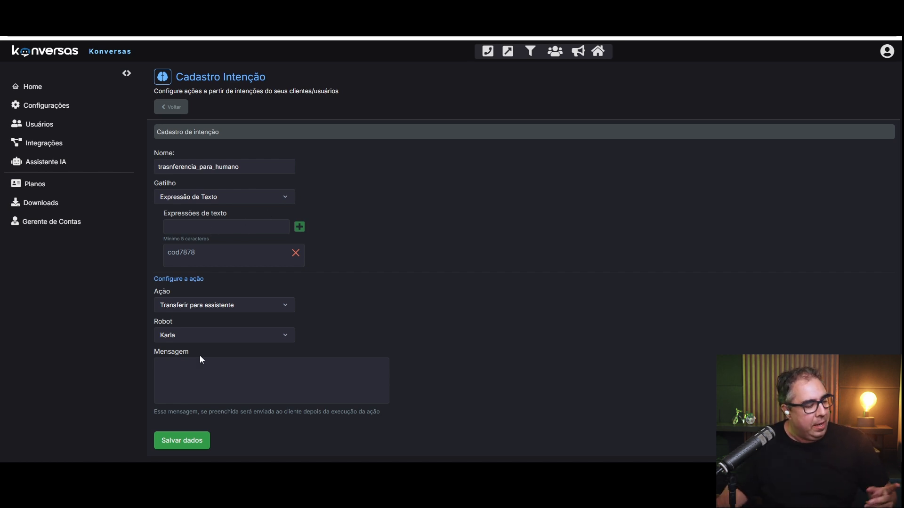
# Add test text expressions dfsdfds, sdfsdfsd and sdfsdf to the expressions list.
pyautogui.click(276, 230)
pyautogui.write('dfsdfds')
pyautogui.click(299, 228)
pyautogui.write('sdfsdfsd')
pyautogui.click(300, 227)
pyautogui.write('sdfsdf')
pyautogui.click(299, 228)
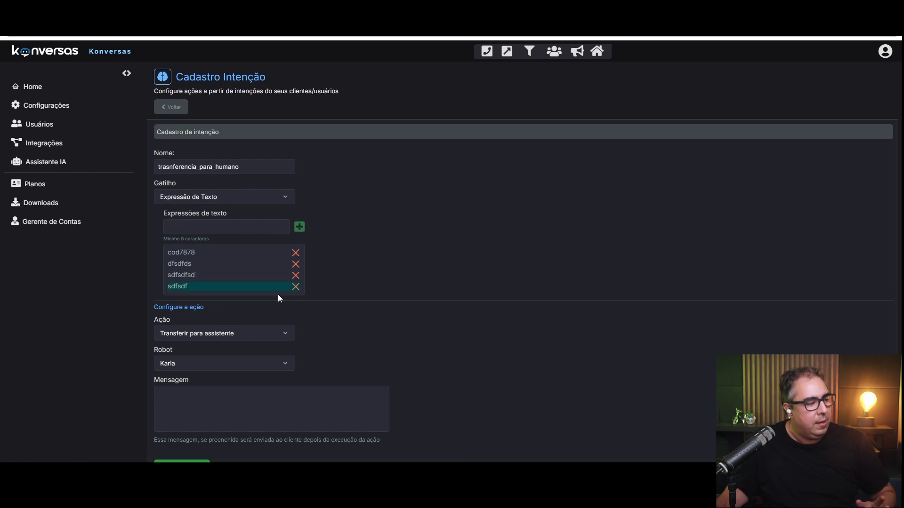
# Delete all four text expressions from the list.
pyautogui.click(295, 286)
pyautogui.click(296, 275)
pyautogui.click(295, 264)
pyautogui.click(296, 252)
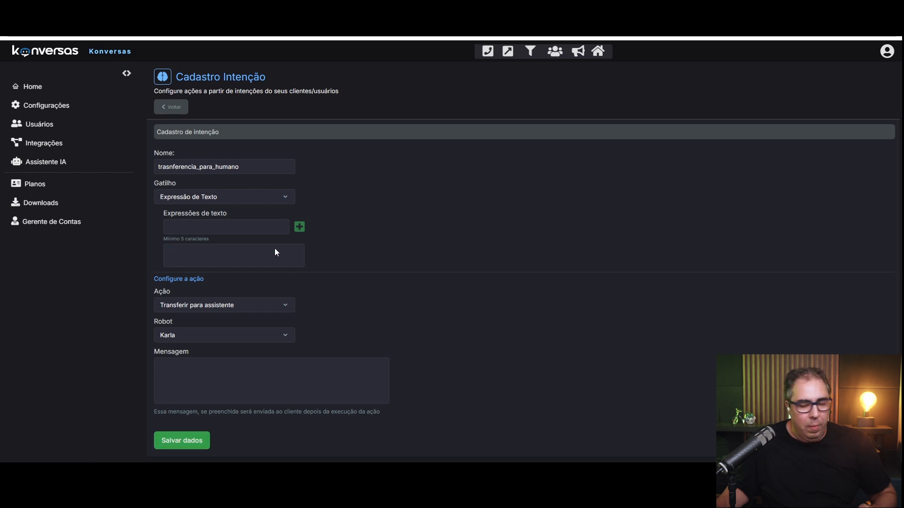
# Switch the trigger back to Inteligente, leaving the description empty.
pyautogui.click(216, 198)
pyautogui.click(211, 211)
pyautogui.click(241, 230)
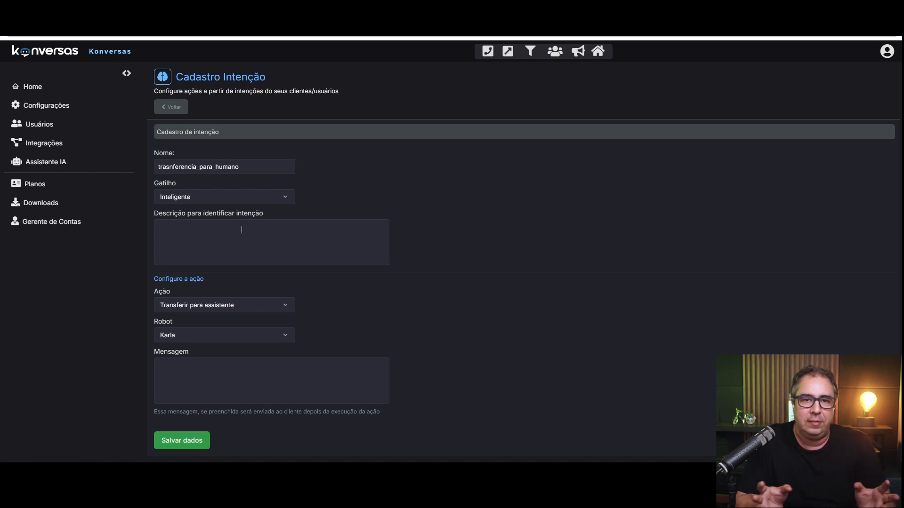
# Keep Inteligente as the trigger and switch the action back to Enviar uma mensagem.
pyautogui.click(253, 199)
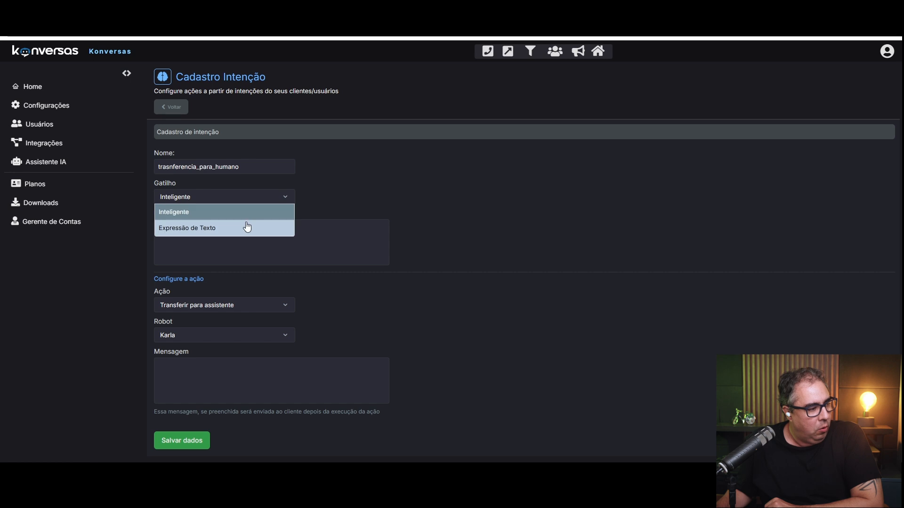
pyautogui.click(338, 243)
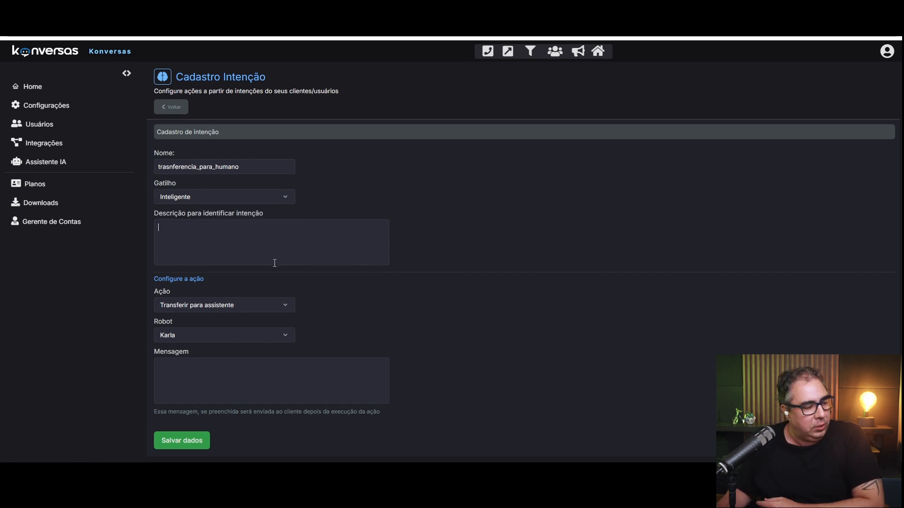
pyautogui.click(264, 305)
pyautogui.click(235, 319)
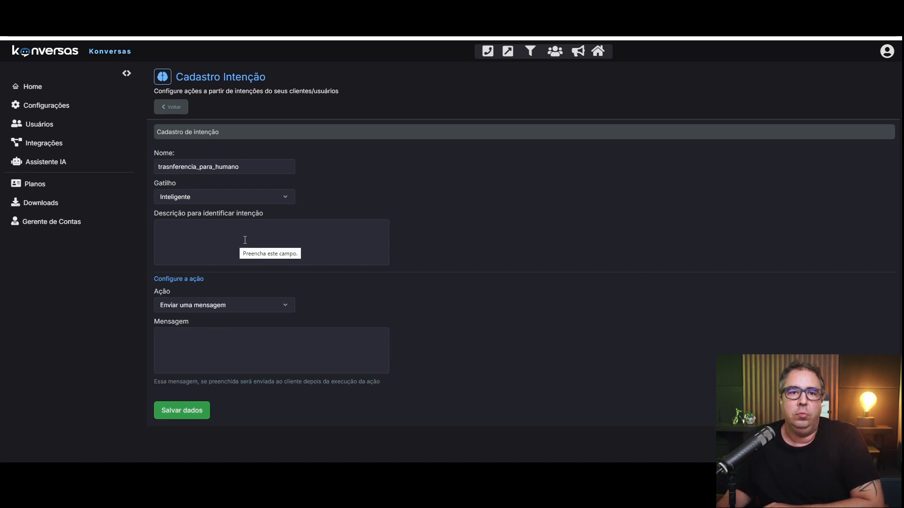
pyautogui.click(267, 351)
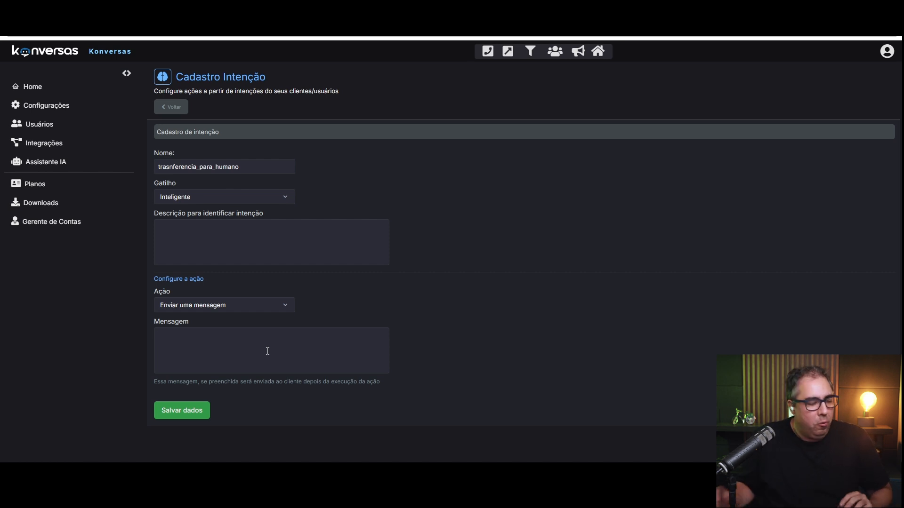
# Try the intelligent, department and assistant transfer actions, browsing the department choices.
pyautogui.click(241, 307)
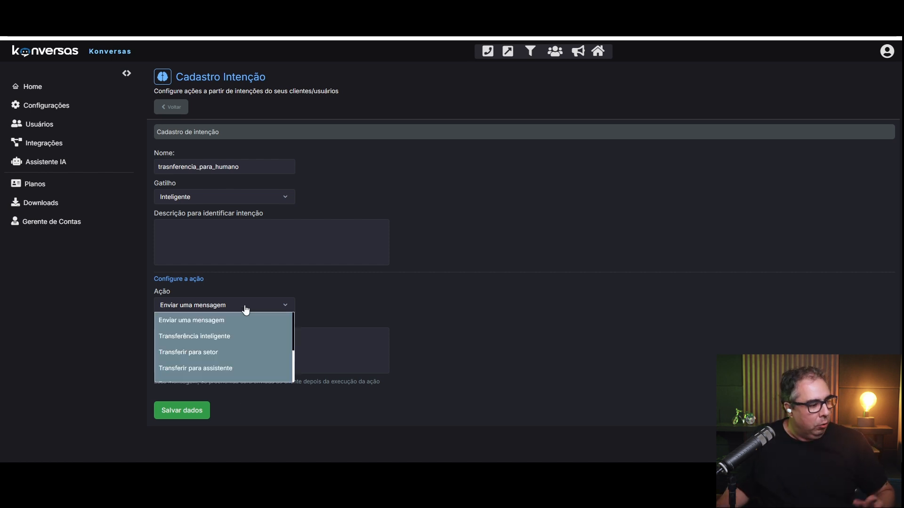
pyautogui.click(245, 335)
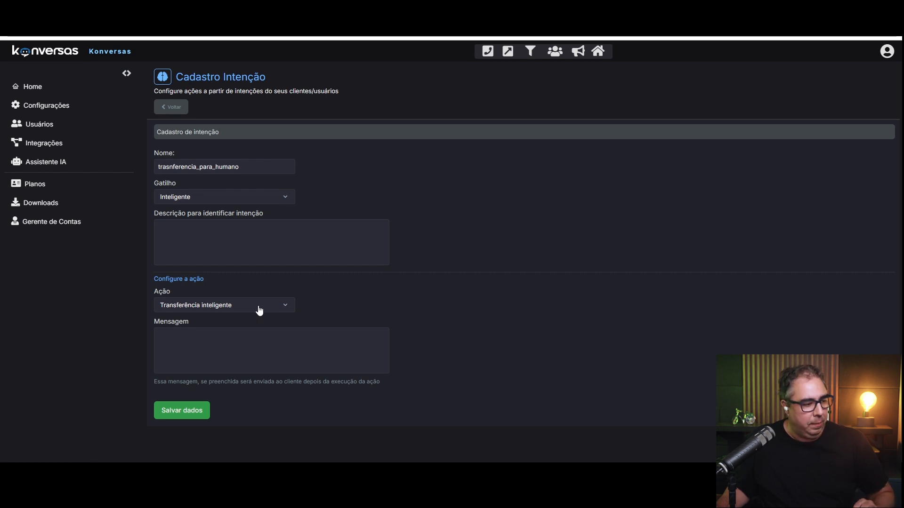
pyautogui.click(256, 310)
pyautogui.click(249, 342)
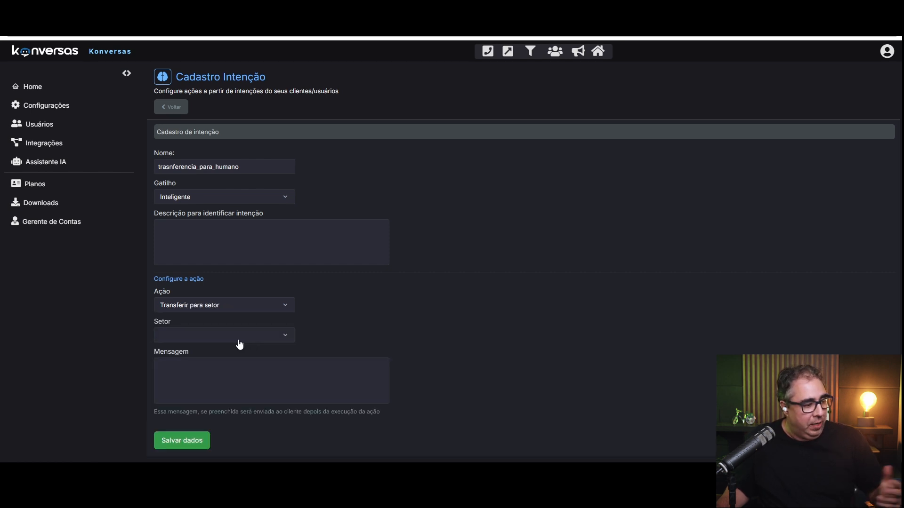
pyautogui.click(239, 337)
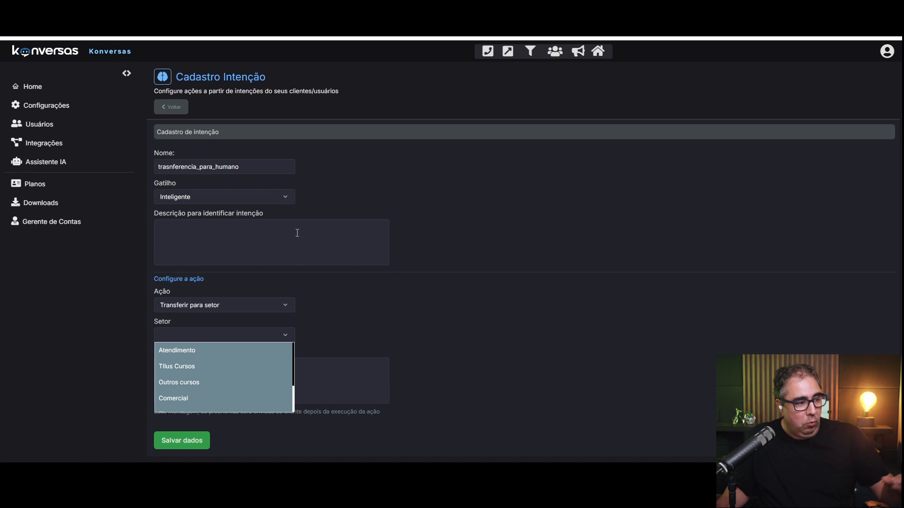
pyautogui.click(298, 341)
pyautogui.click(217, 340)
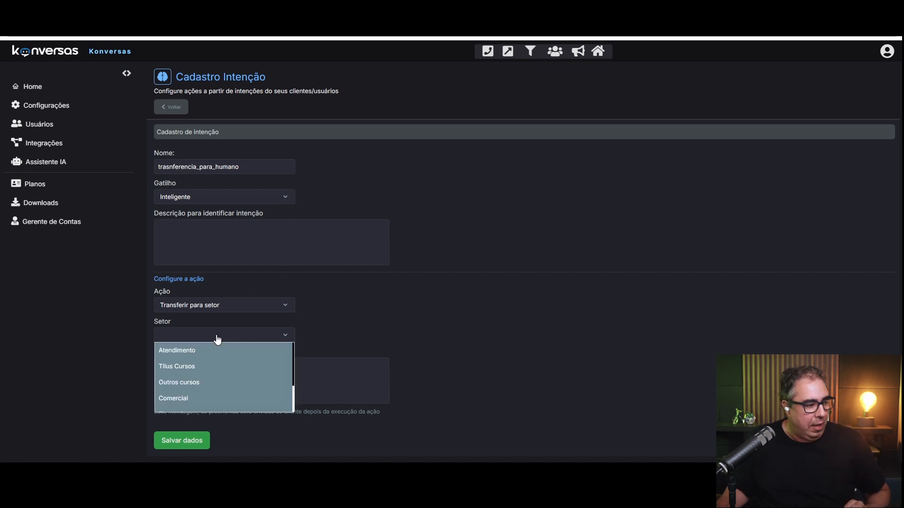
pyautogui.click(237, 307)
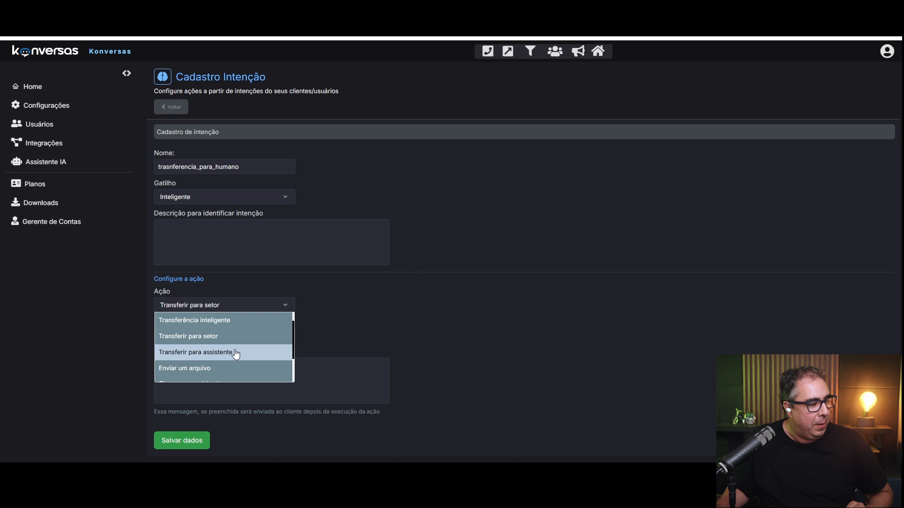
pyautogui.click(236, 354)
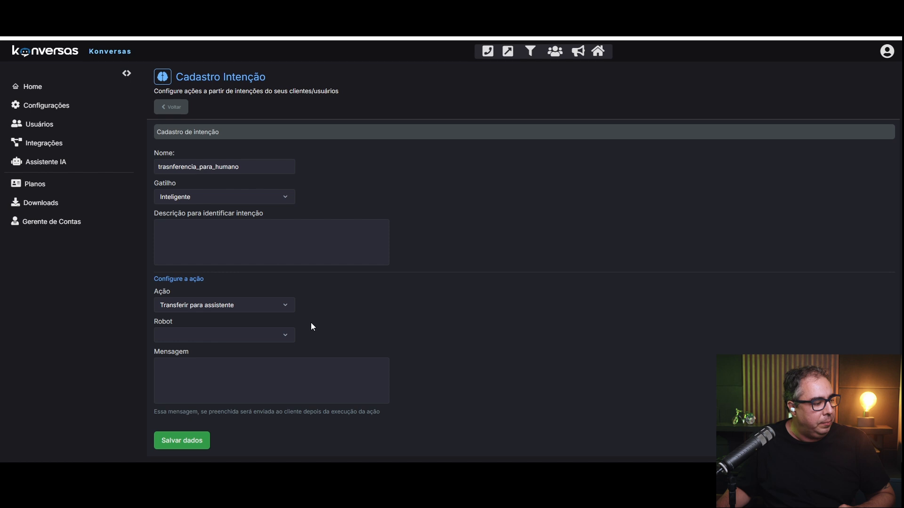
# Set the action to Enviar um arquivo with konv_missao as the file to send.
pyautogui.click(253, 308)
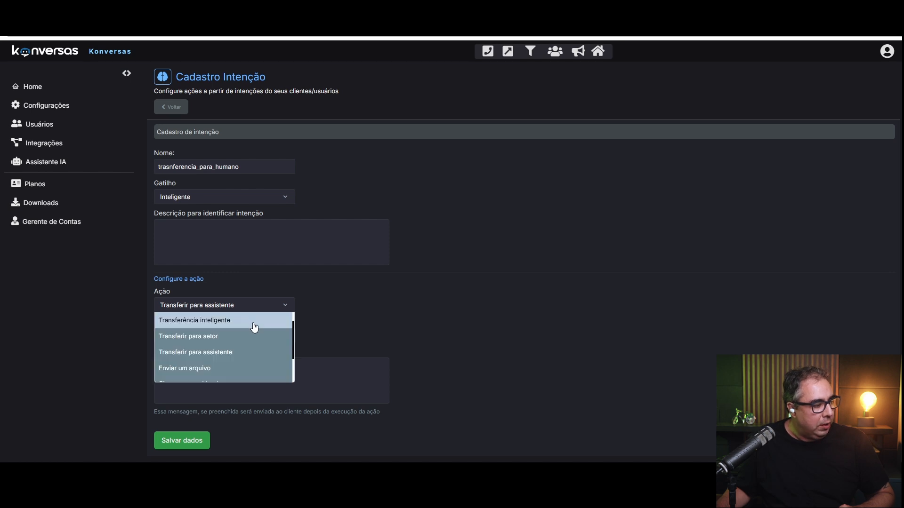
pyautogui.click(250, 369)
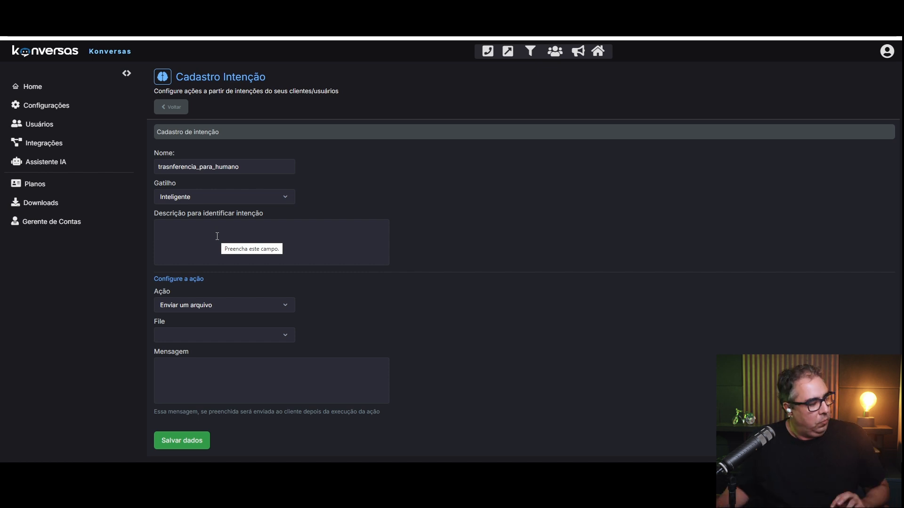
pyautogui.click(213, 337)
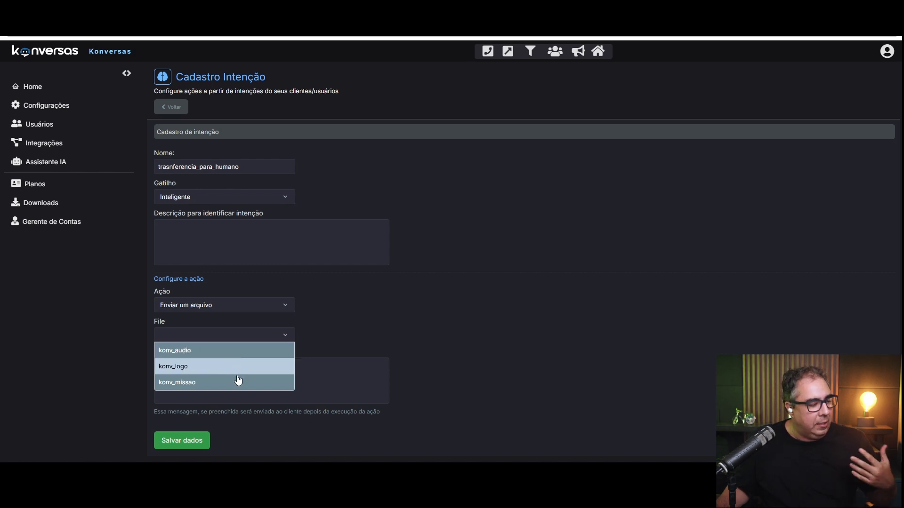
pyautogui.click(191, 384)
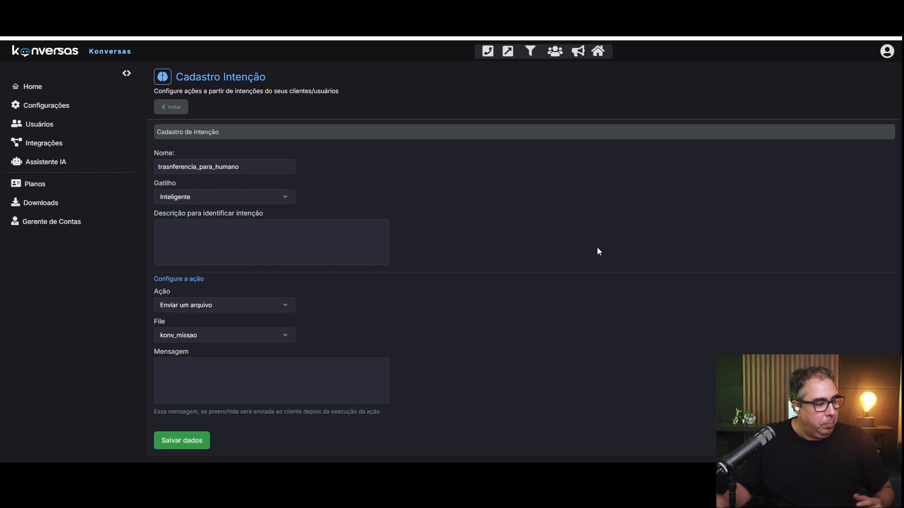
pyautogui.click(260, 339)
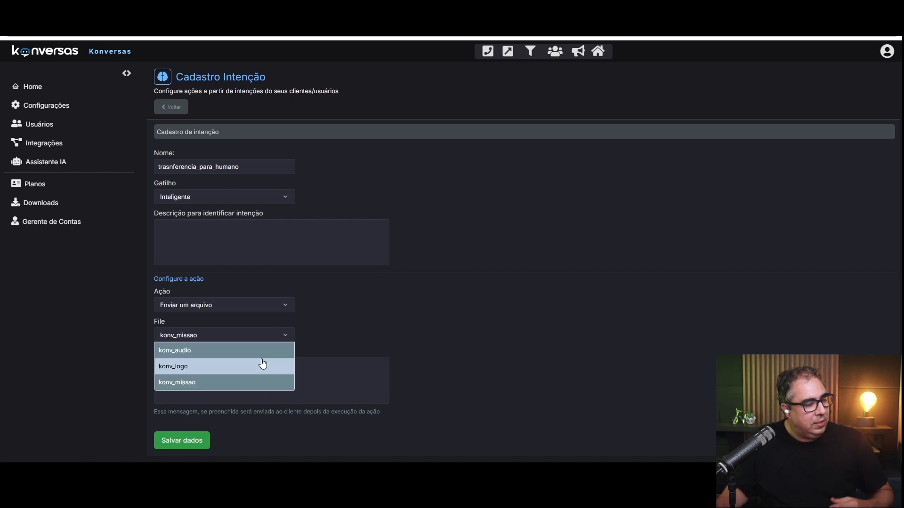
pyautogui.click(322, 321)
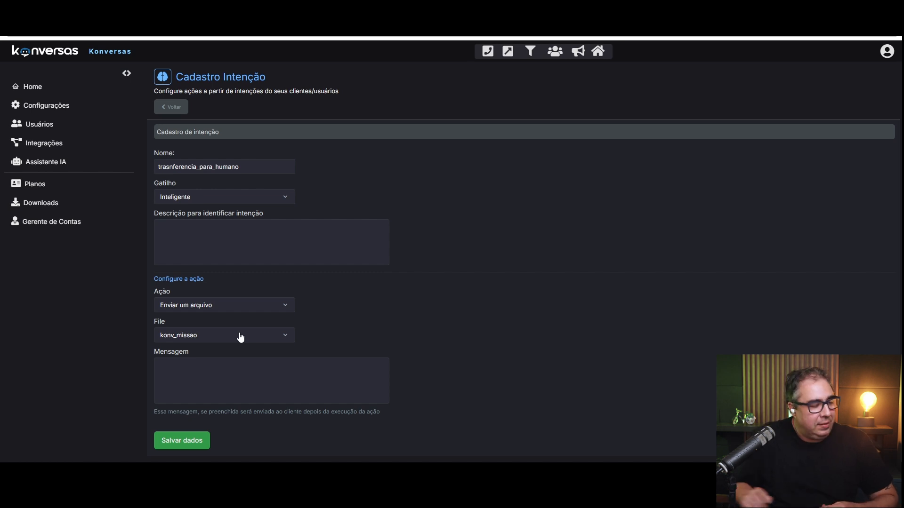
pyautogui.click(245, 307)
# Switch the action to Chamar um webhook and select the existing description text for replacement.
pyautogui.click(197, 319)
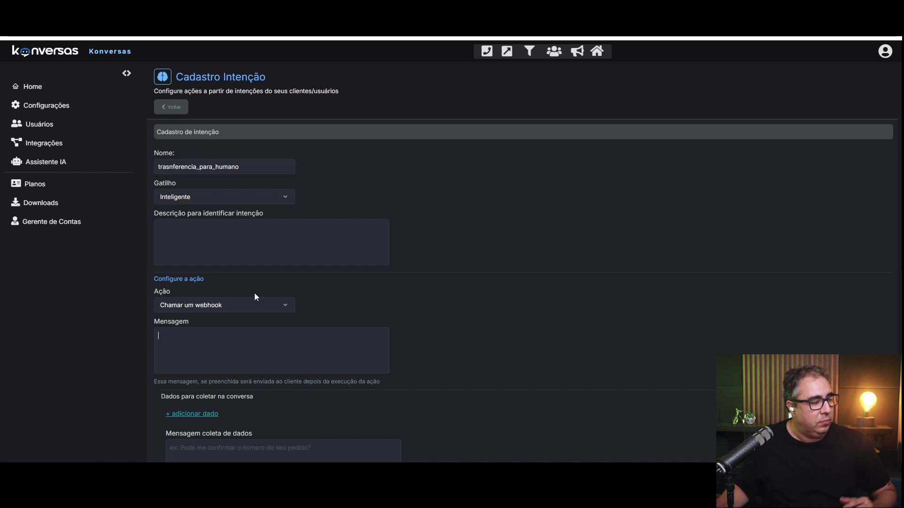
pyautogui.scroll(-5, 312, 307)
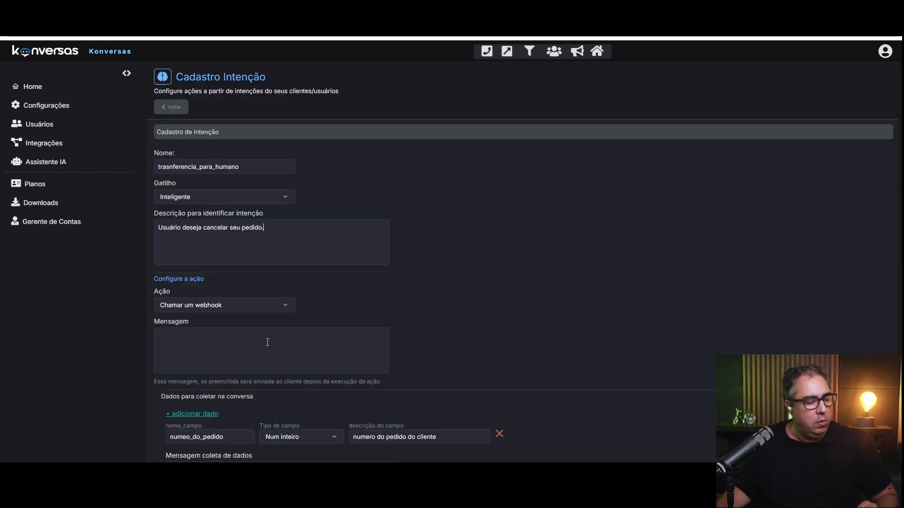
pyautogui.scroll(-3, 268, 348)
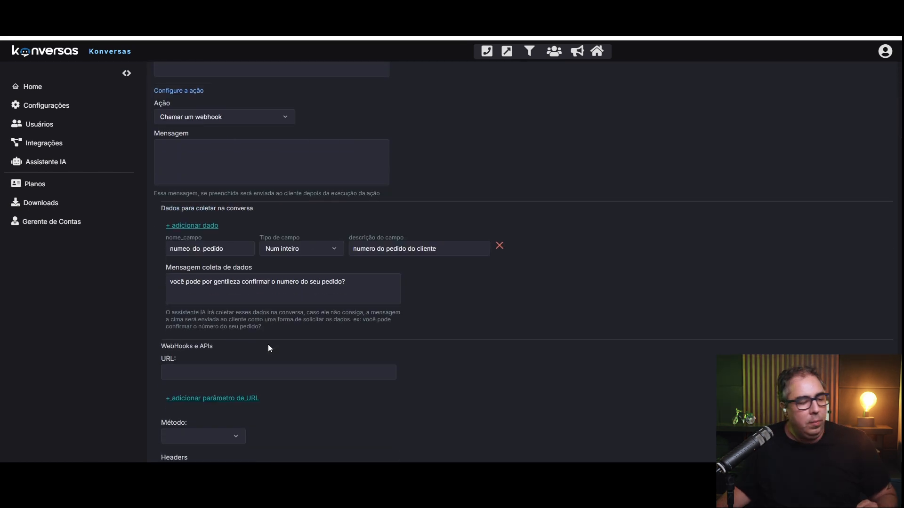
pyautogui.scroll(-3, 268, 348)
pyautogui.scroll(7, 267, 345)
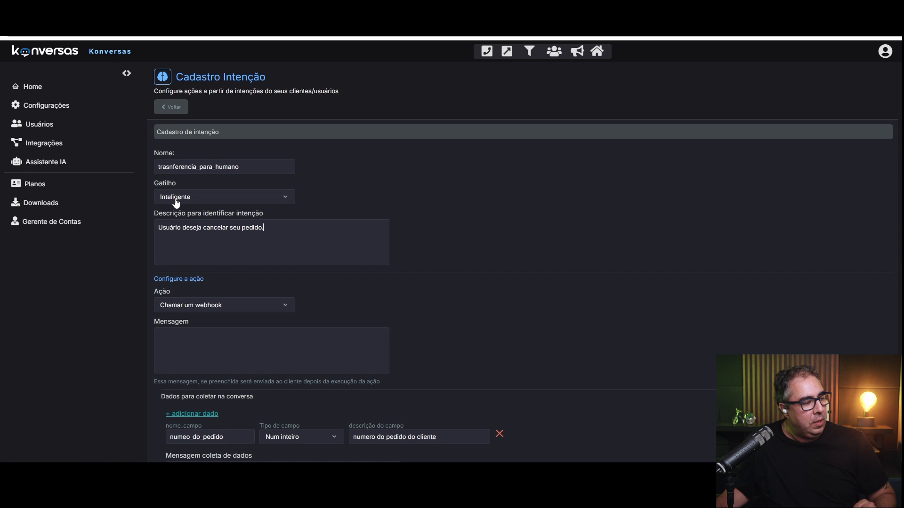
pyautogui.moveTo(160, 227); pyautogui.dragTo(265, 228)
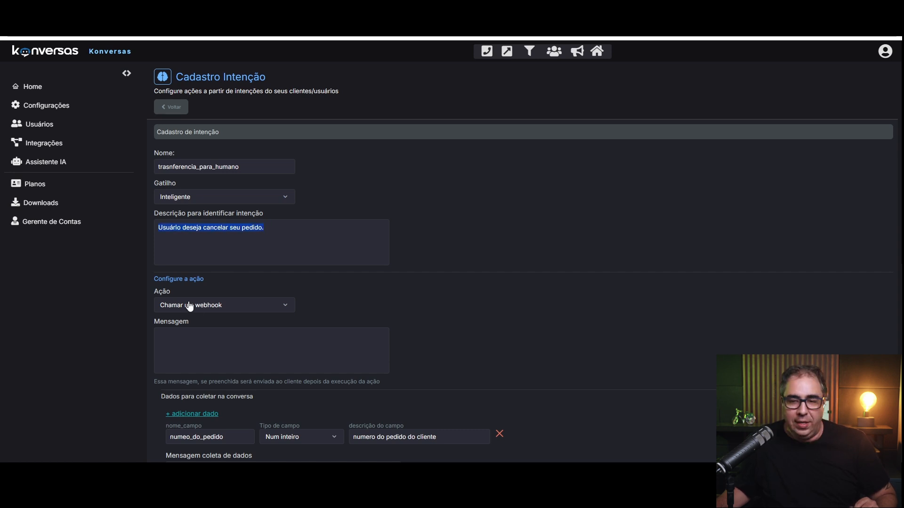
# Write the post-action message 'sua solicitação de cancelamento foi enviada', removing the stray 'z'.
pyautogui.click(238, 361)
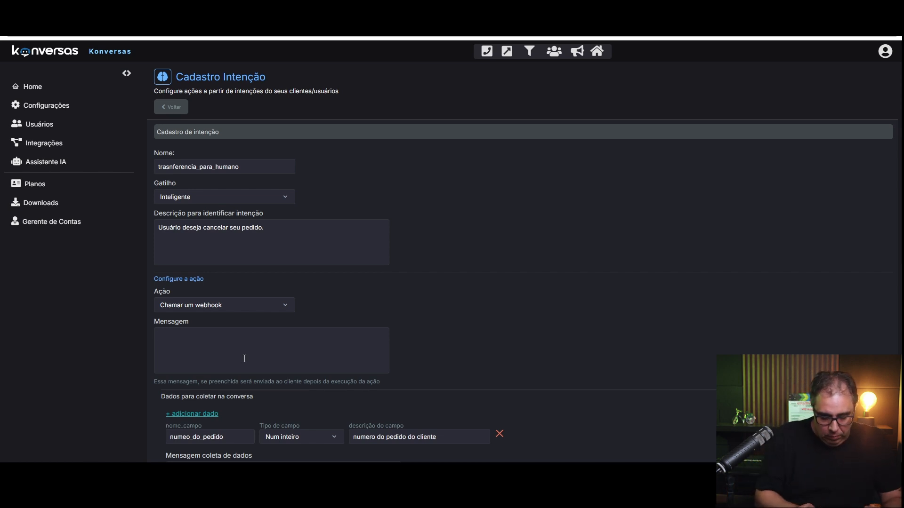
pyautogui.write('suaz solicitaçã')
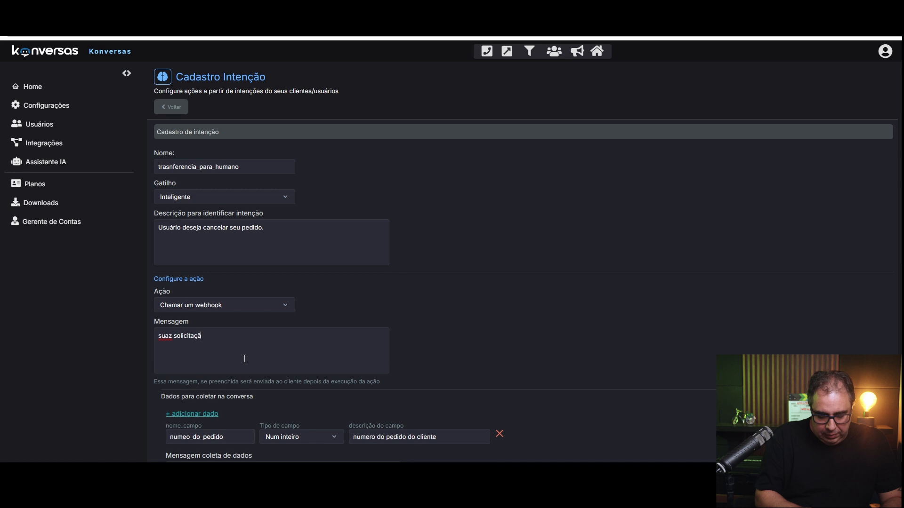
pyautogui.write('o de cancelamento ')
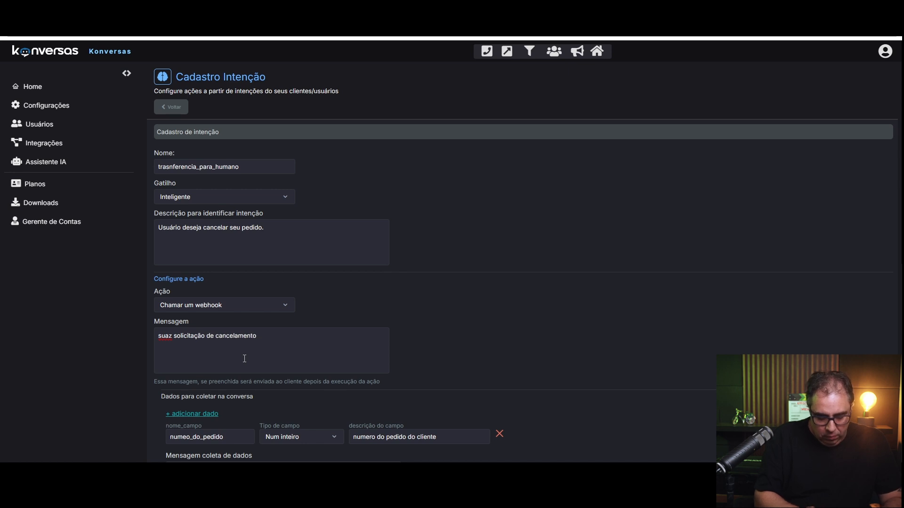
pyautogui.write('foi enviada!')
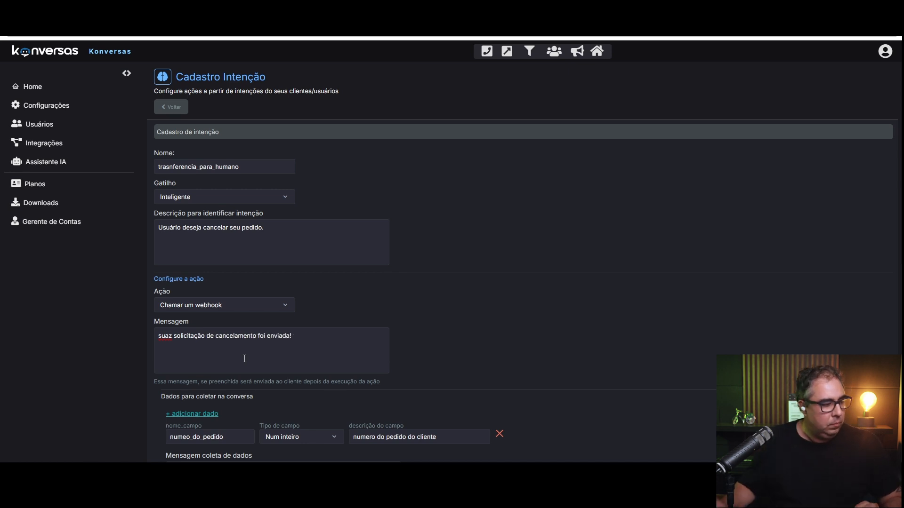
pyautogui.press('Delete')
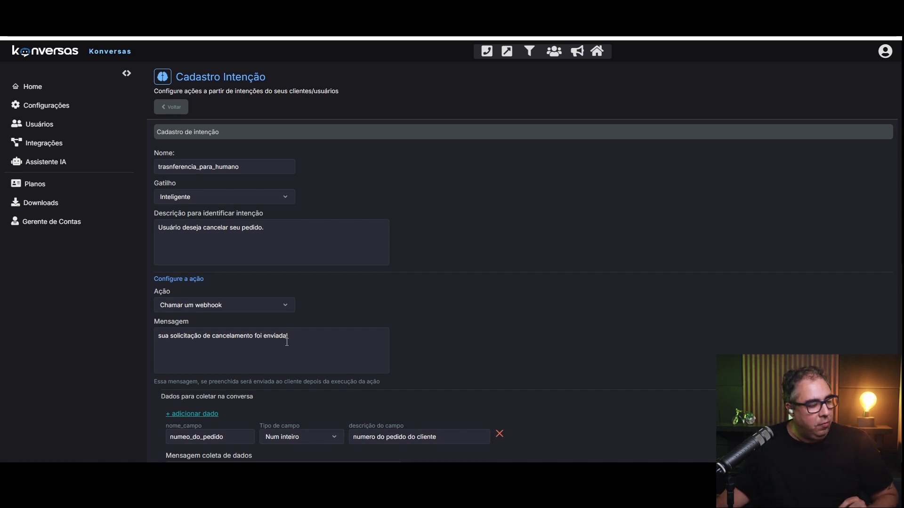
pyautogui.scroll(-2, 292, 330)
pyautogui.scroll(-2, 287, 259)
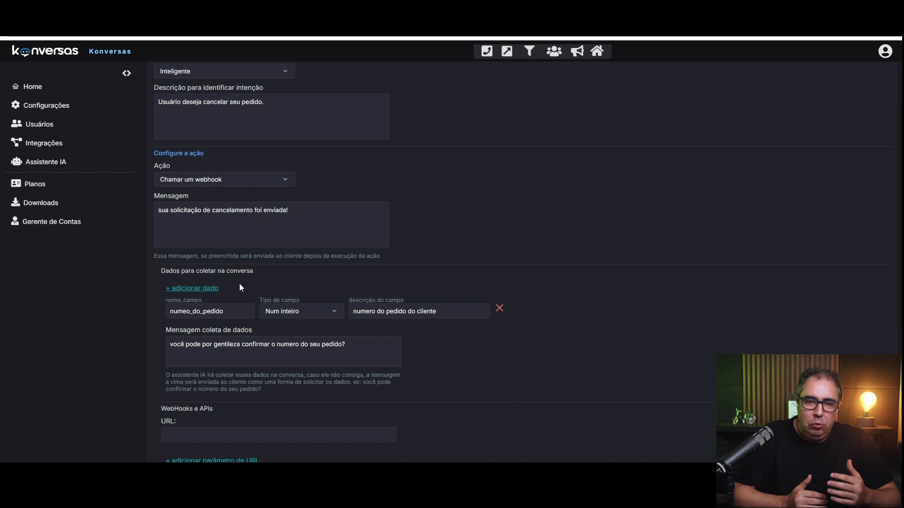
# Remove the extra data row and fix the field name to numero_do_pedido, keeping Num inteiro.
pyautogui.click(184, 289)
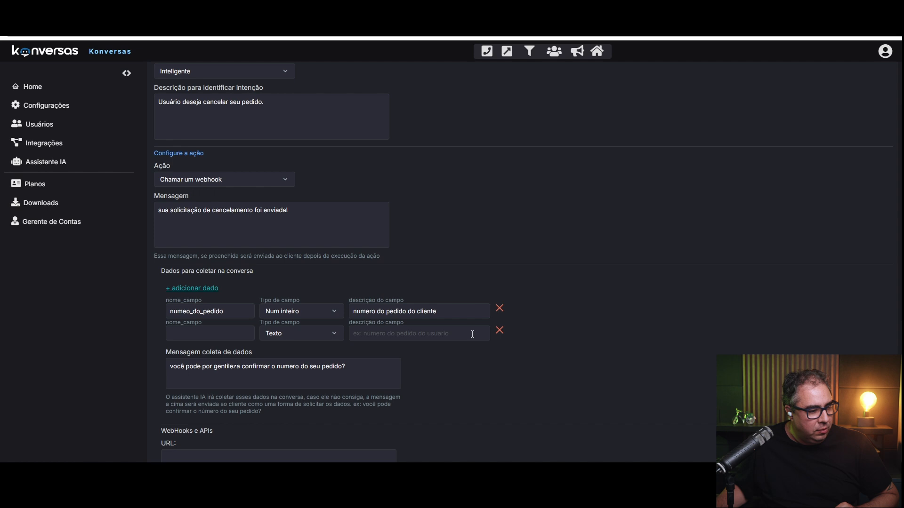
pyautogui.click(500, 331)
pyautogui.click(184, 311)
pyautogui.write('r')
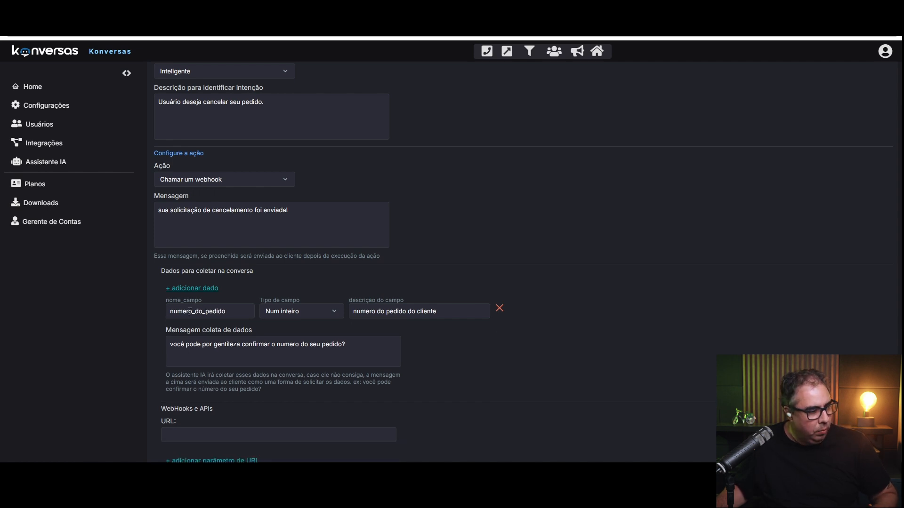
pyautogui.click(285, 311)
pyautogui.click(391, 311)
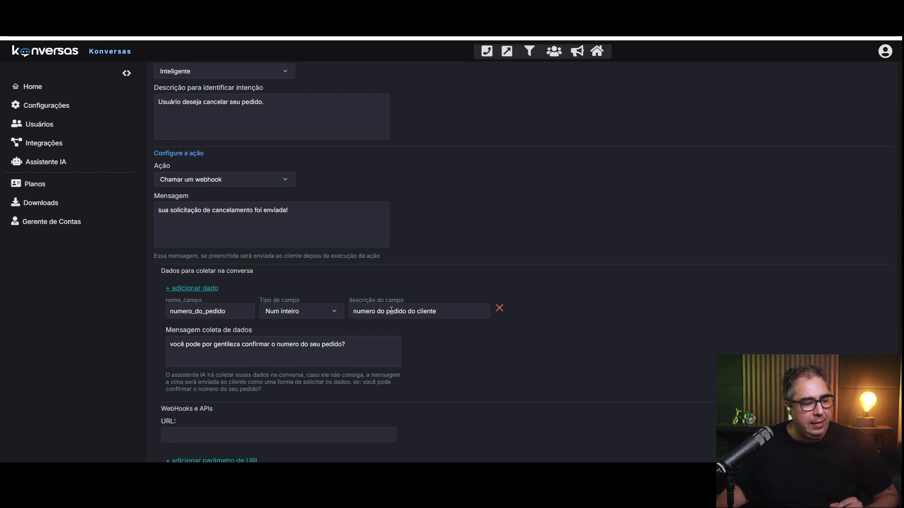
# Review the field description 'numero do pedido do cliente' and the data-collection message.
pyautogui.moveTo(459, 310); pyautogui.dragTo(189, 335)
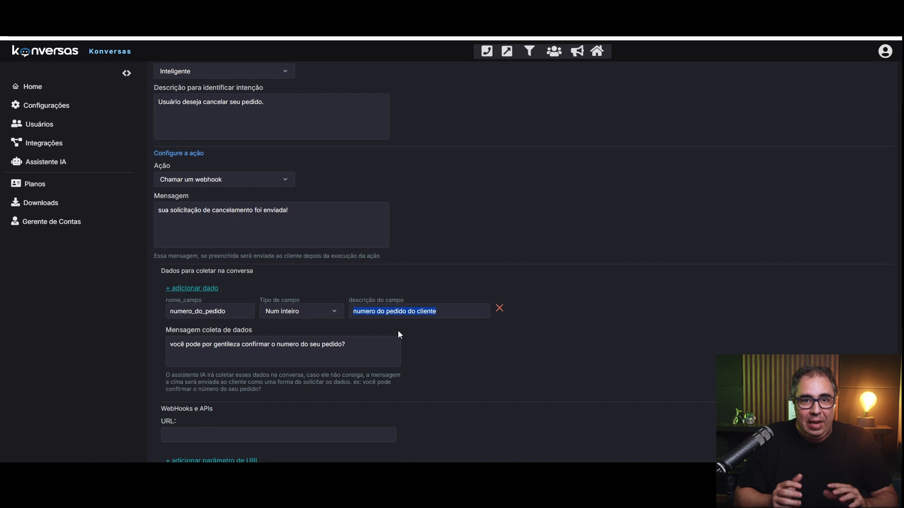
pyautogui.click(193, 343)
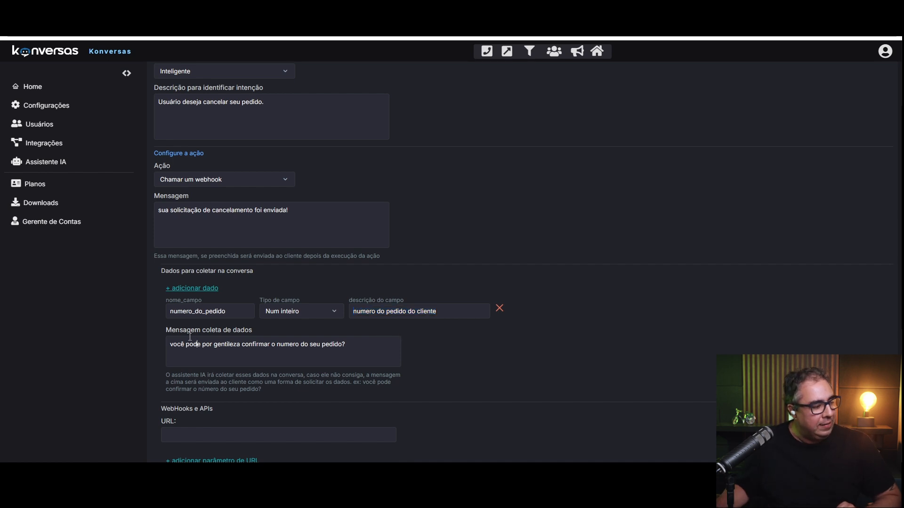
pyautogui.moveTo(250, 330); pyautogui.dragTo(356, 348)
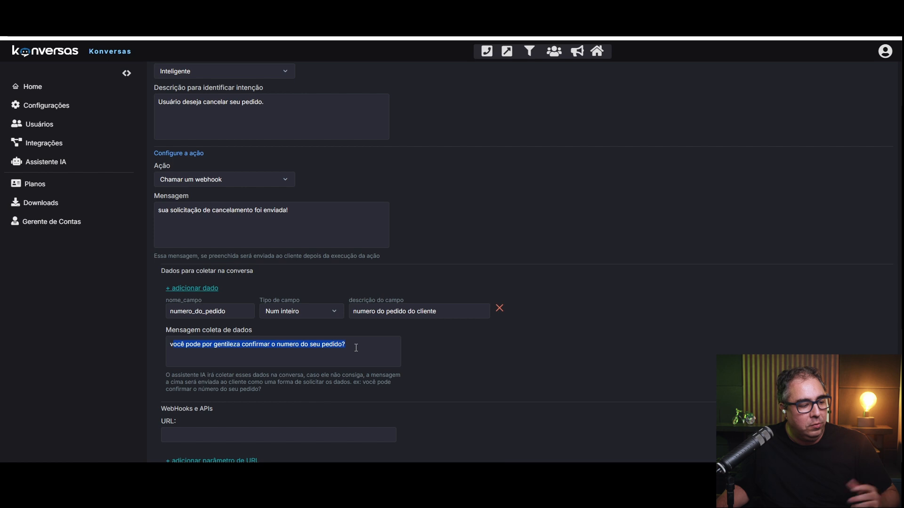
pyautogui.click(348, 359)
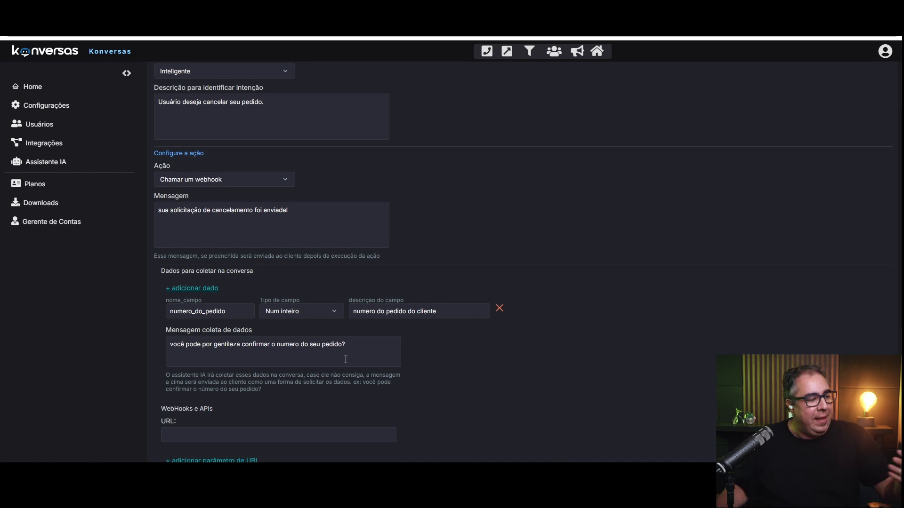
pyautogui.scroll(-3, 325, 354)
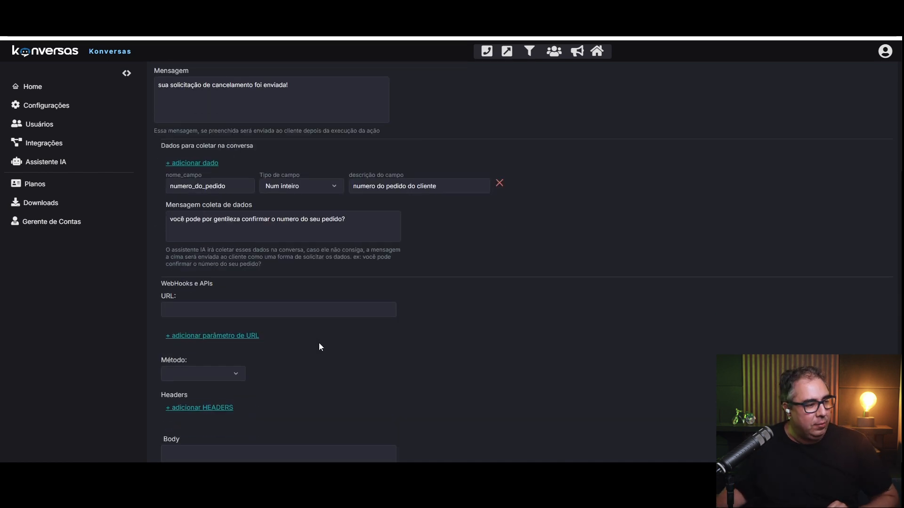
pyautogui.scroll(-2, 195, 270)
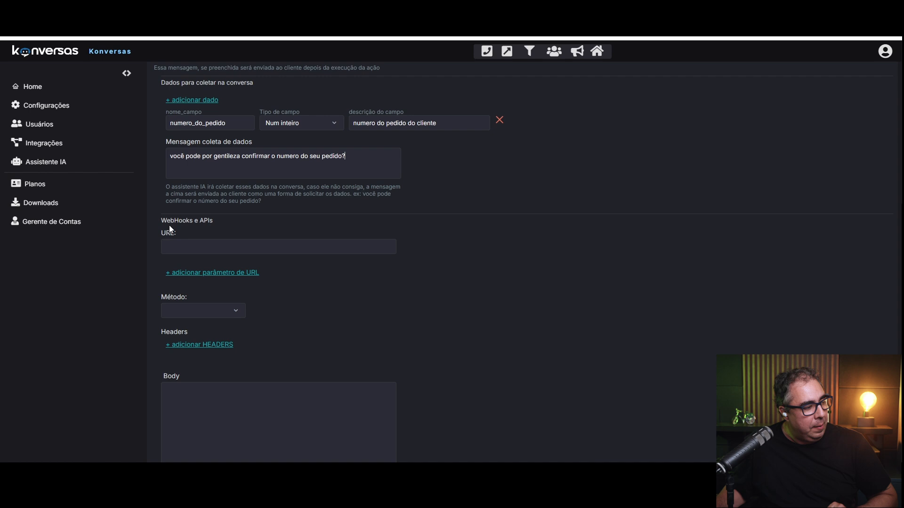
pyautogui.click(193, 246)
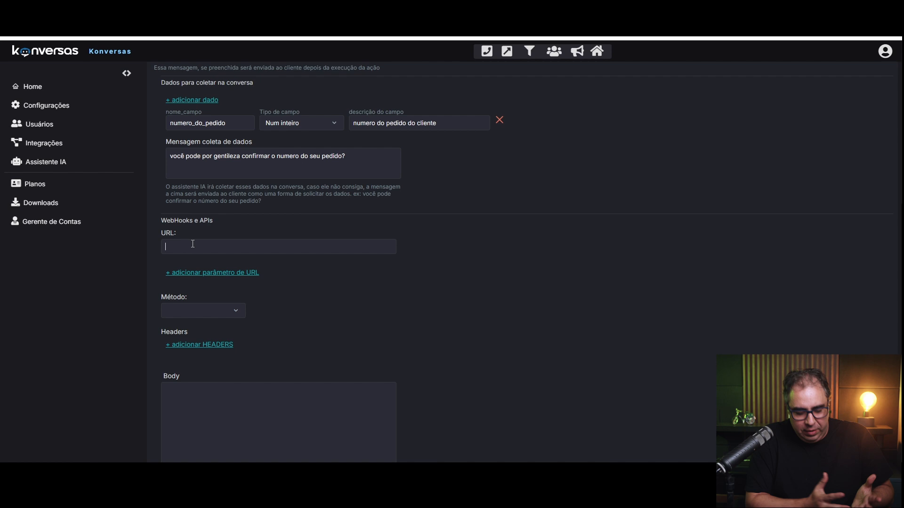
pyautogui.write('h')
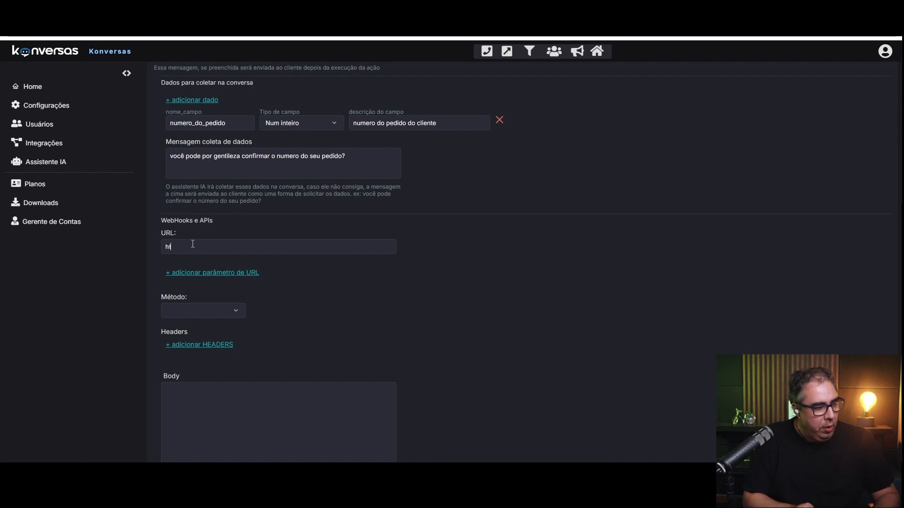
pyautogui.write('tp://www.webhook.com/PARAM1')
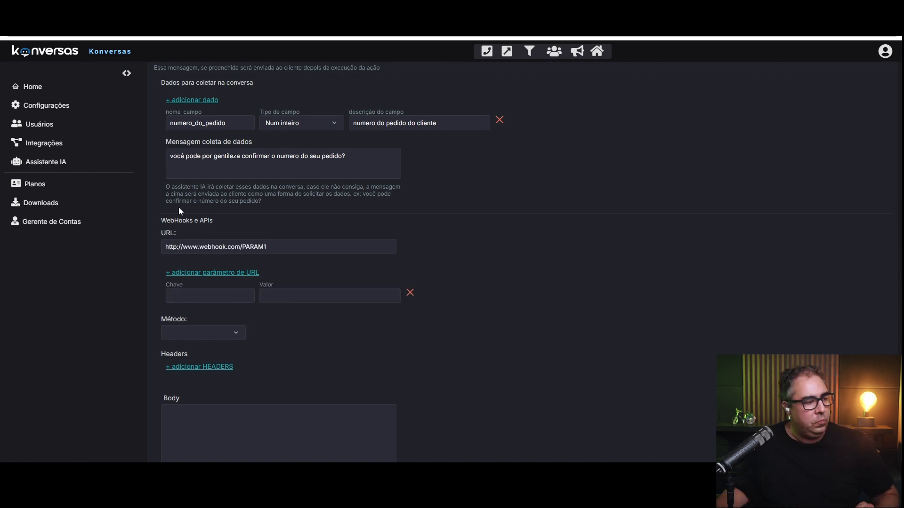
pyautogui.moveTo(164, 247); pyautogui.dragTo(293, 243)
pyautogui.click(292, 243)
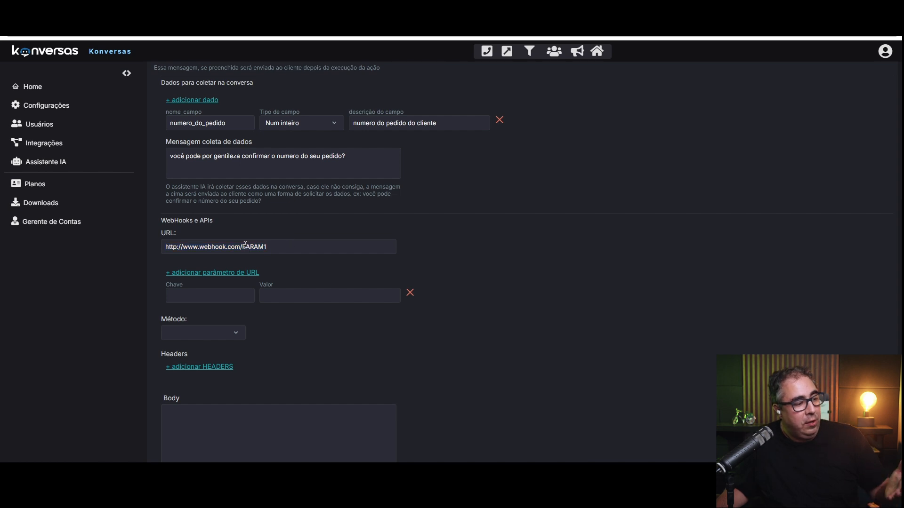
pyautogui.moveTo(243, 247); pyautogui.dragTo(284, 248)
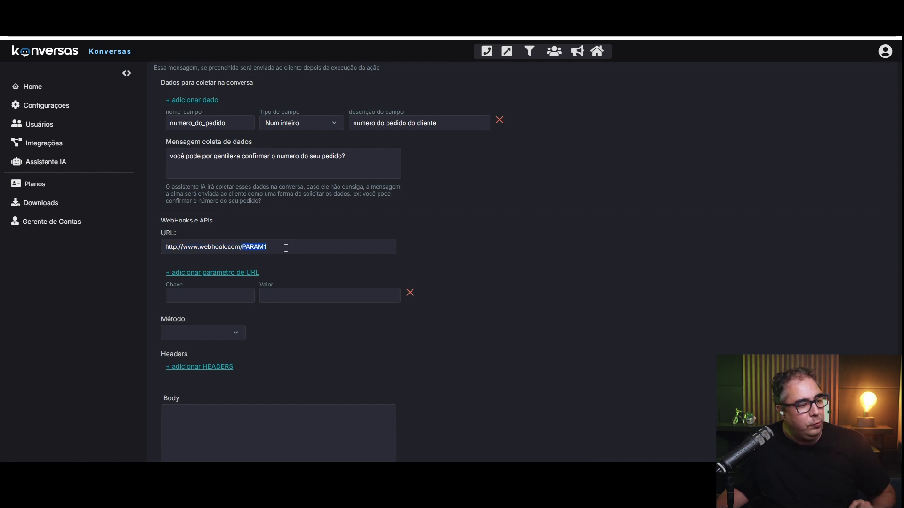
pyautogui.click(249, 247)
pyautogui.doubleClick(250, 247)
pyautogui.hotkey('ctrl', 'c')
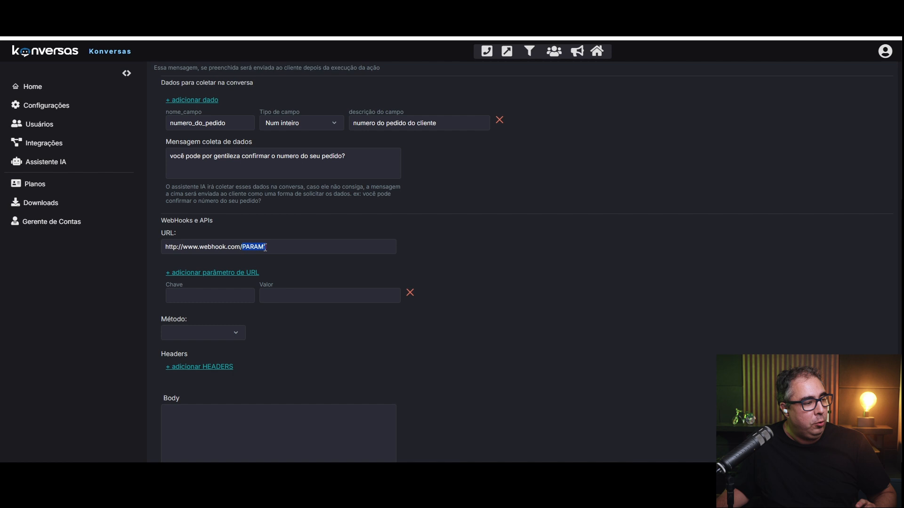
# Add URL parameter with key PARAM1 and value %%numero_do_pedido.
pyautogui.click(211, 297)
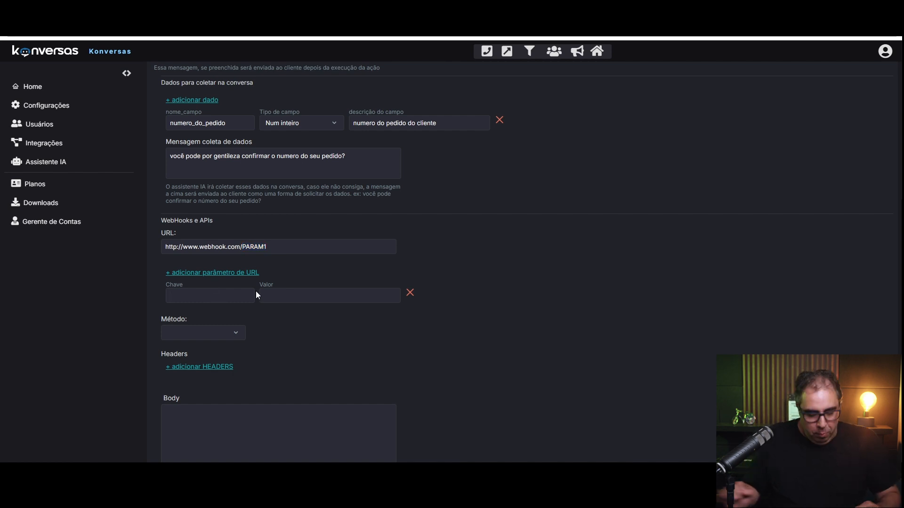
pyautogui.moveTo(268, 248); pyautogui.dragTo(247, 248)
pyautogui.click(197, 296)
pyautogui.hotkey('ctrl', 'v')
pyautogui.click(302, 300)
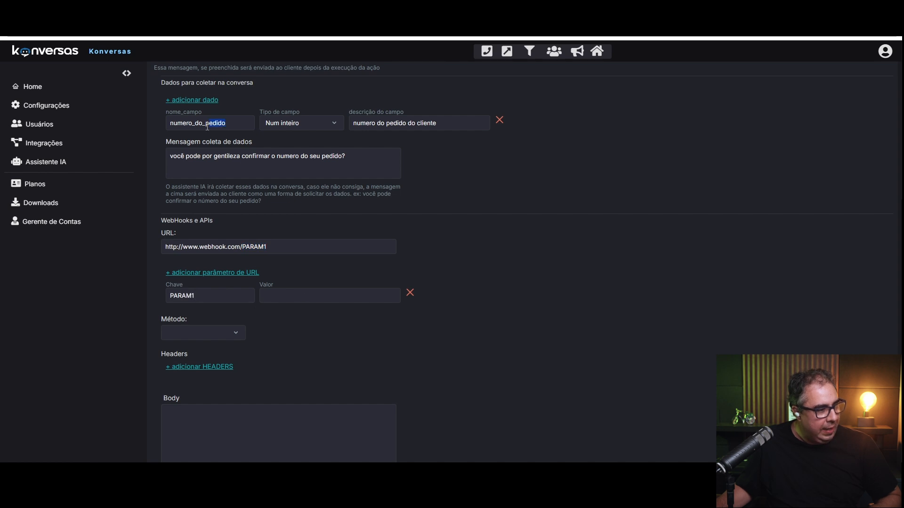
pyautogui.moveTo(221, 126); pyautogui.dragTo(159, 131)
pyautogui.hotkey('ctrl', 'c')
pyautogui.click(287, 295)
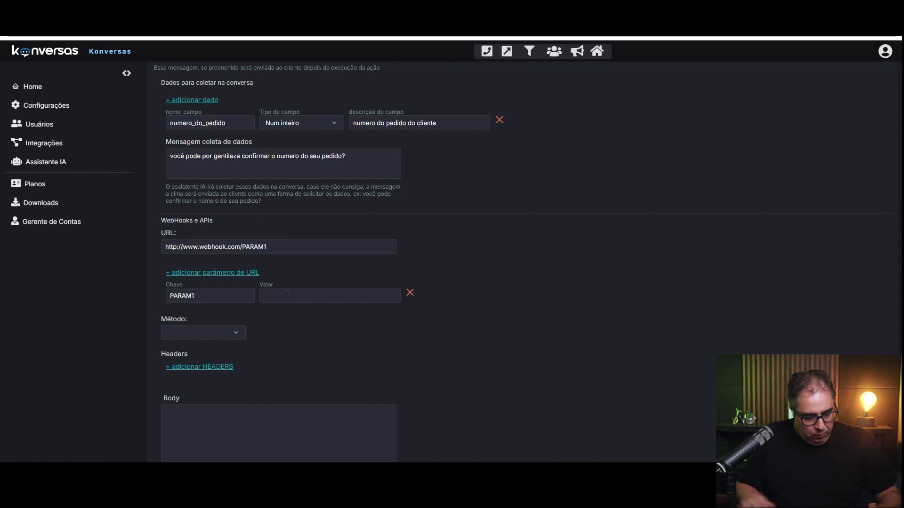
pyautogui.write('%%')
pyautogui.hotkey('ctrl', 'v')
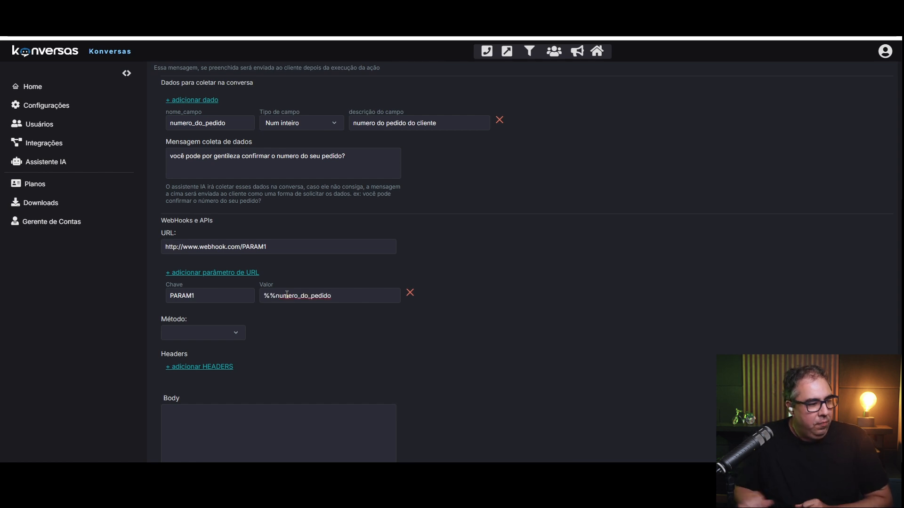
pyautogui.moveTo(264, 295); pyautogui.dragTo(279, 295)
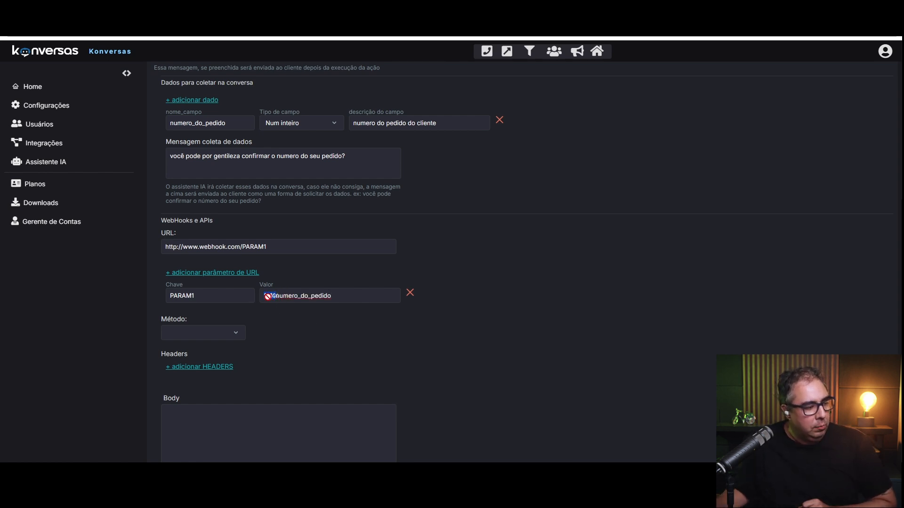
pyautogui.click(269, 296)
pyautogui.moveTo(277, 297); pyautogui.dragTo(304, 297)
pyautogui.click(209, 124)
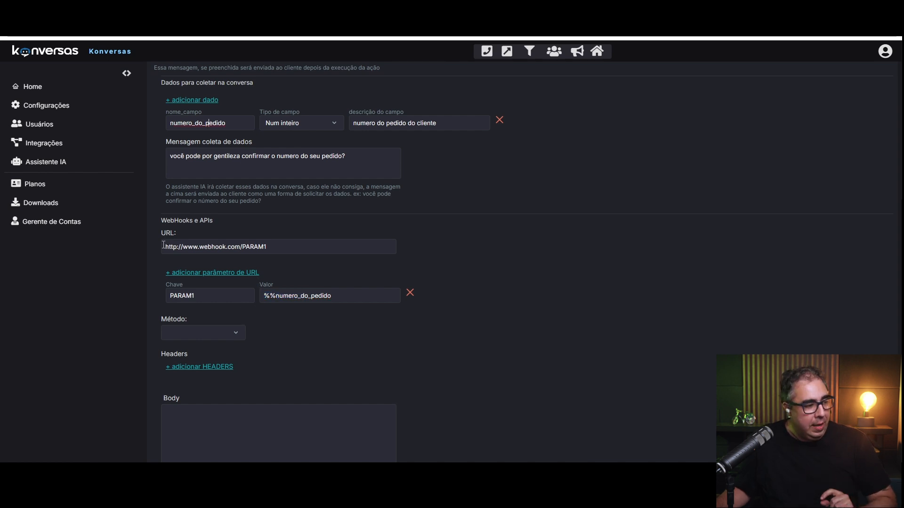
# Keep PARAM1 at the end of the URL and choose POST as the request method.
pyautogui.moveTo(165, 246); pyautogui.dragTo(277, 246)
pyautogui.press('BackSpace')
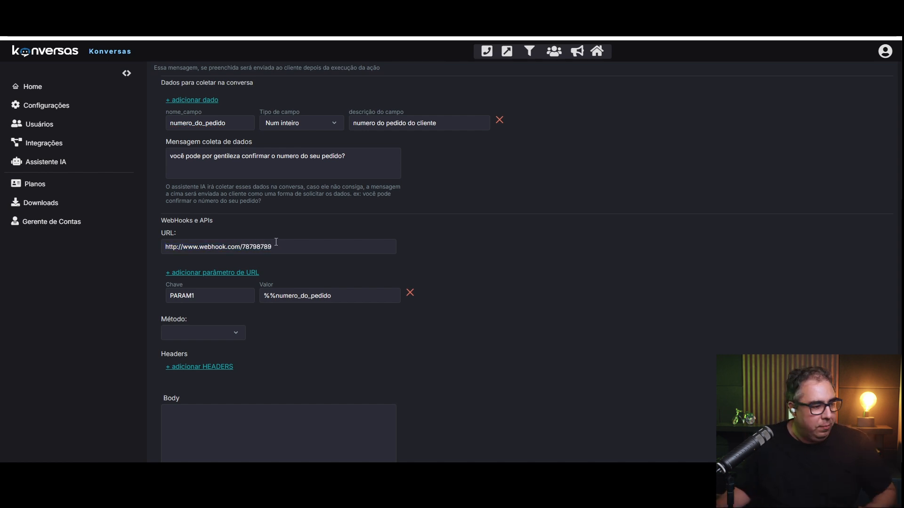
pyautogui.doubleClick(187, 297)
pyautogui.hotkey('ctrl', 'c')
pyautogui.doubleClick(257, 247)
pyautogui.hotkey('ctrl', 'v')
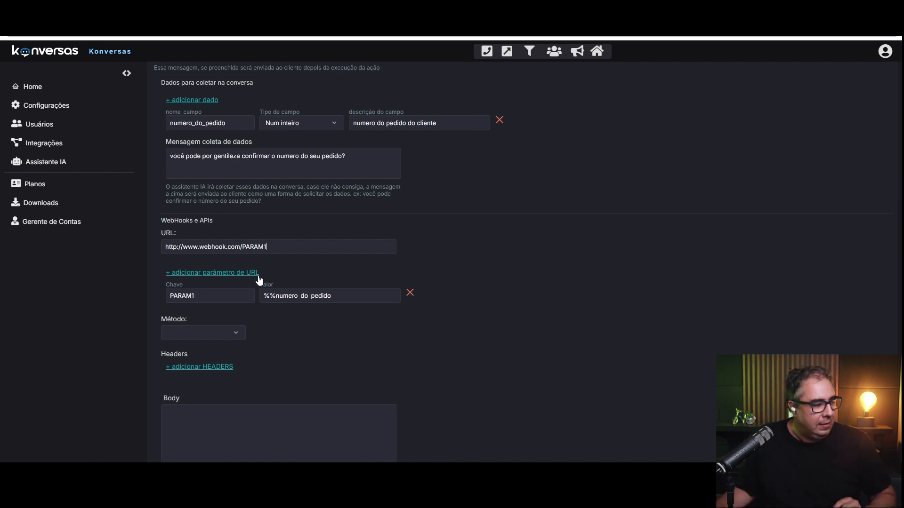
pyautogui.click(204, 333)
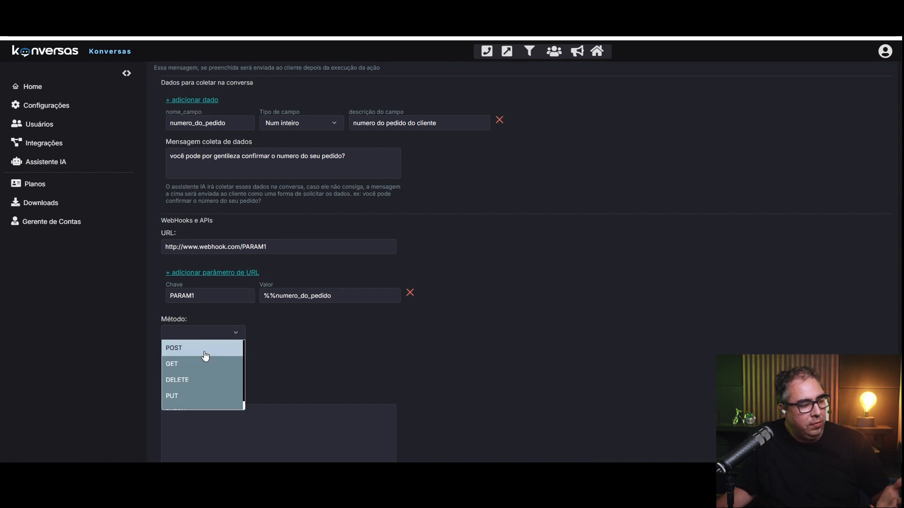
pyautogui.click(205, 348)
pyautogui.scroll(-2, 329, 346)
# Add a header row with key content_type and value json.
pyautogui.click(208, 265)
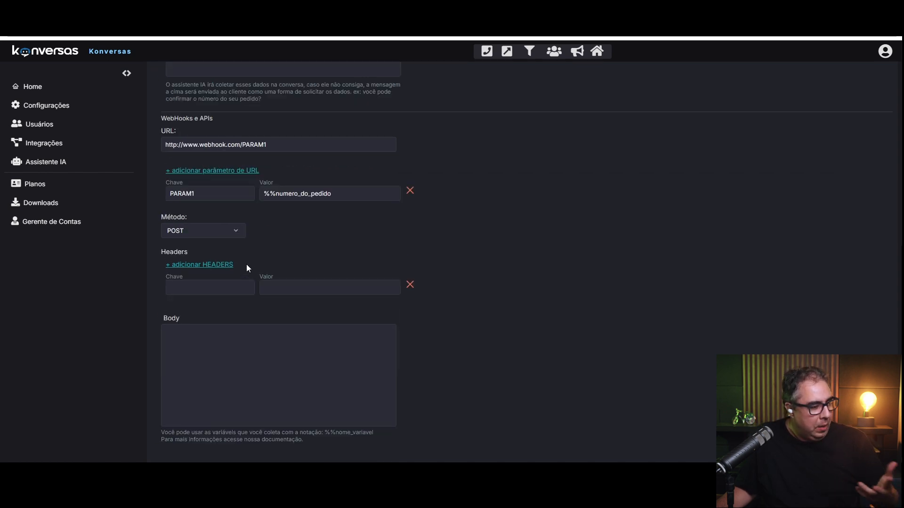
pyautogui.click(202, 292)
pyautogui.write('content_type')
pyautogui.press('BackSpace')
pyautogui.press('BackSpace')
pyautogui.press('BackSpace')
pyautogui.write('pe')
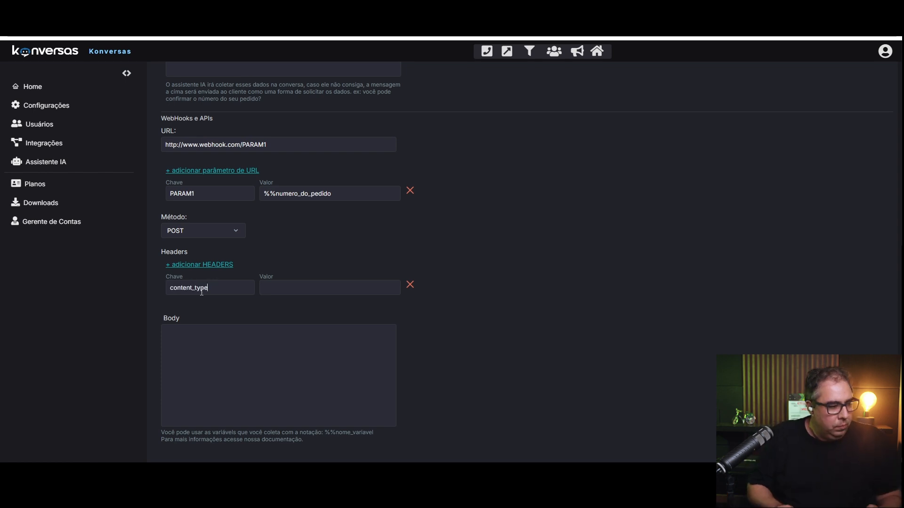
pyautogui.press('Tab')
pyautogui.write('jason')
pyautogui.press('BackSpace')
pyautogui.press('BackSpace')
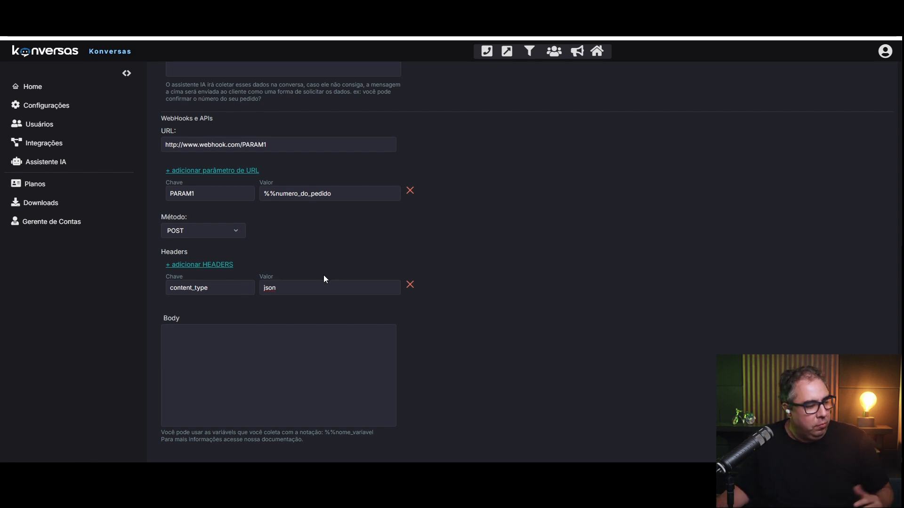
pyautogui.click(265, 342)
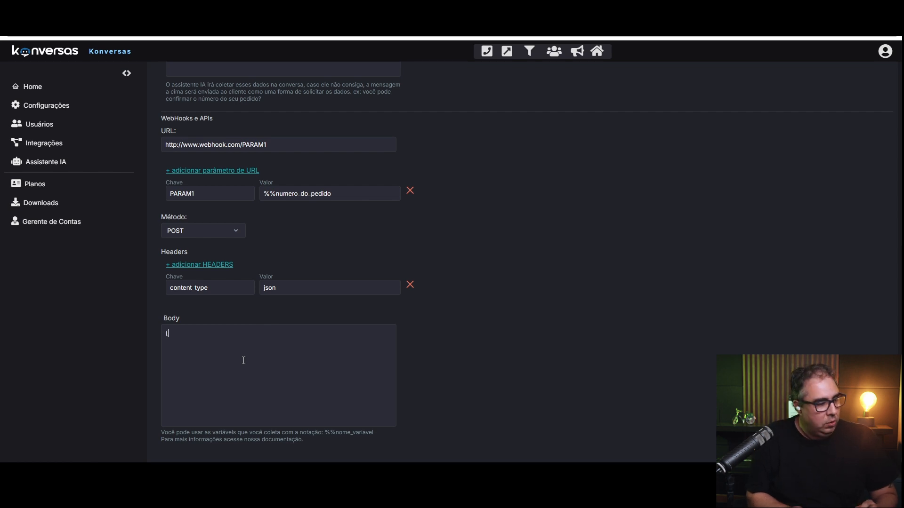
# Start the body JSON with "num_pedido" mapped to "%%numero_do_pedido".
pyautogui.write('}')
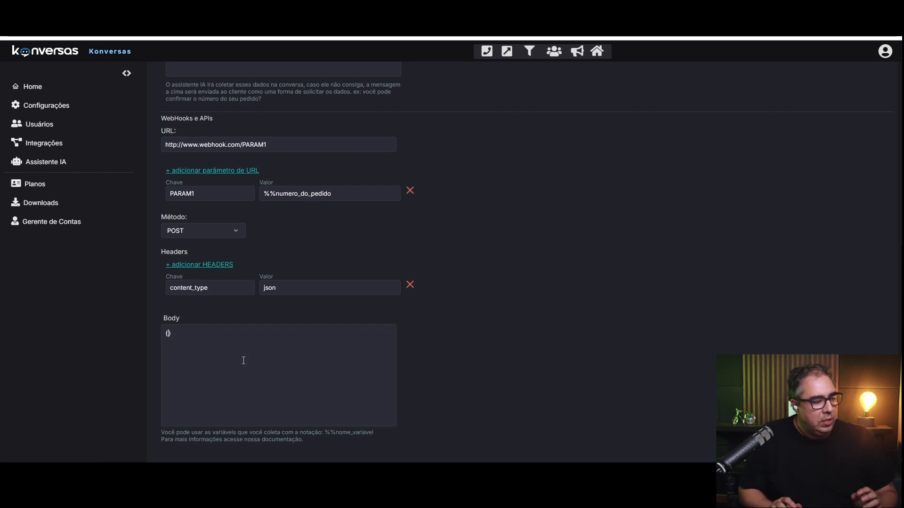
pyautogui.write('""')
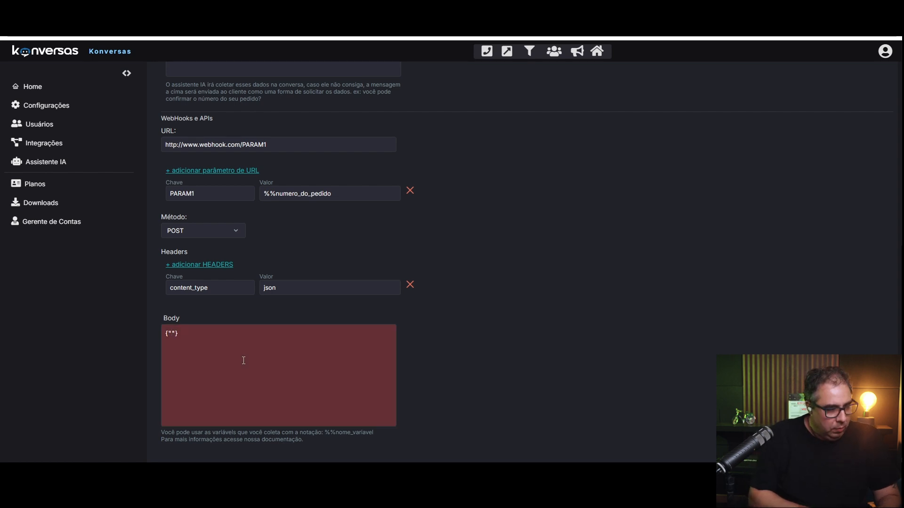
pyautogui.write('num')
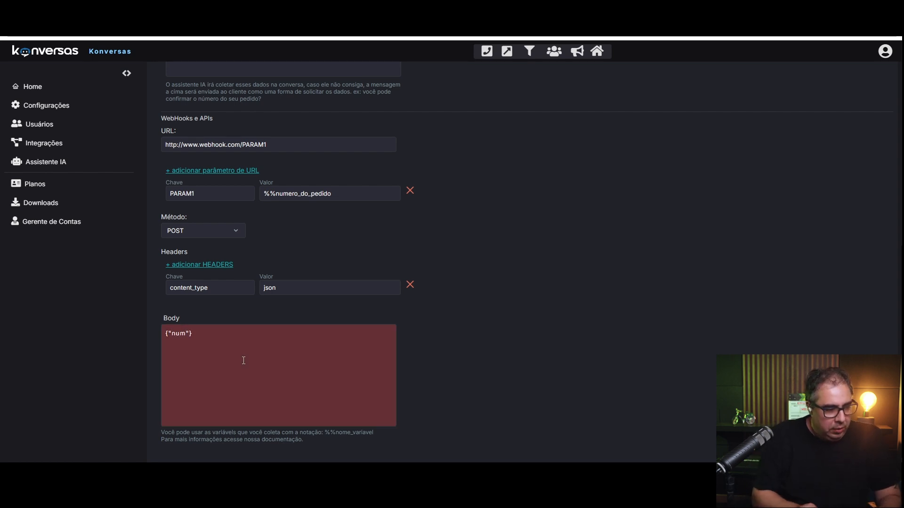
pyautogui.write('_pedido":')
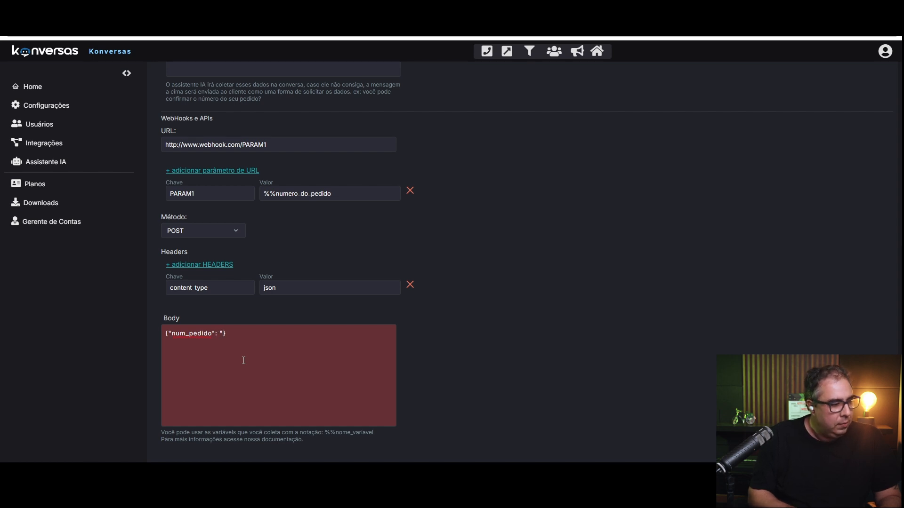
pyautogui.moveTo(332, 194); pyautogui.dragTo(231, 190)
pyautogui.click(230, 342)
pyautogui.hotkey('ctrl', 'v')
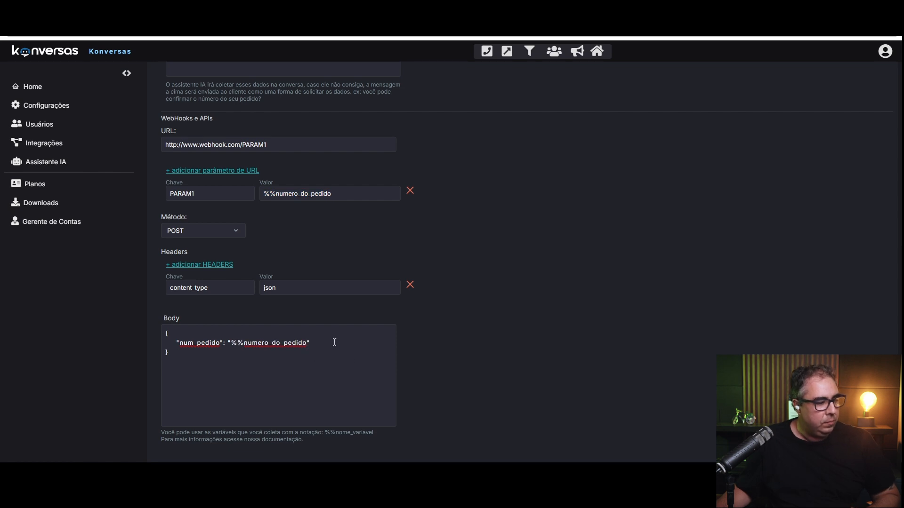
# Add a "data" field set to "%%now" on a new body line.
pyautogui.click(335, 342)
pyautogui.write(',')
pyautogui.press('Return')
pyautogui.write('",     "')
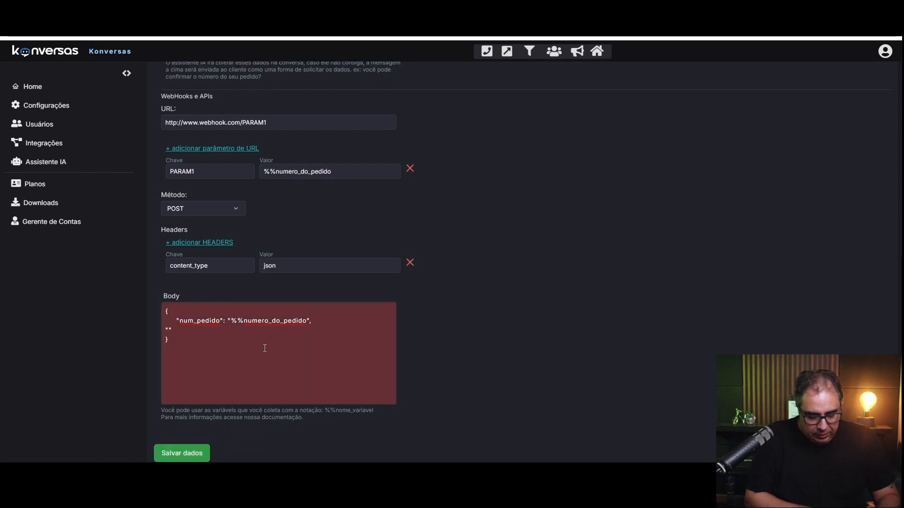
pyautogui.write('data"')
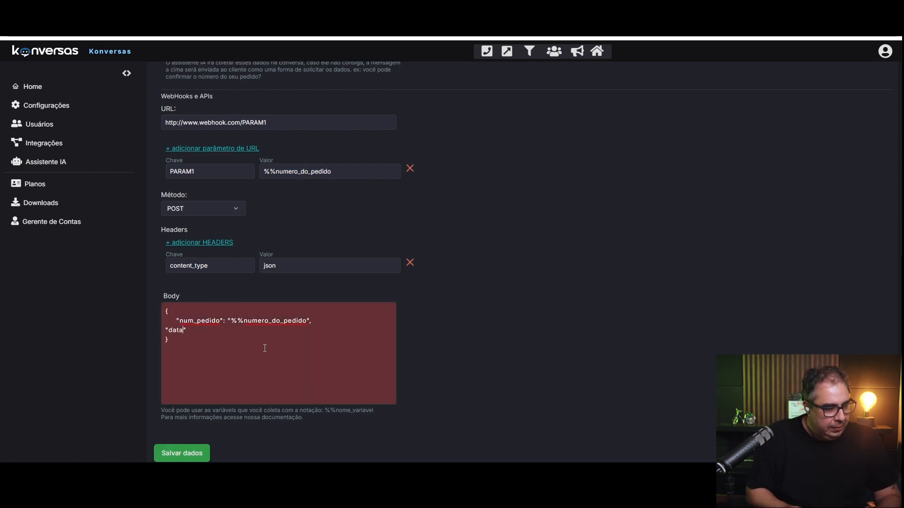
pyautogui.write(': ""')
pyautogui.press('BackSpace')
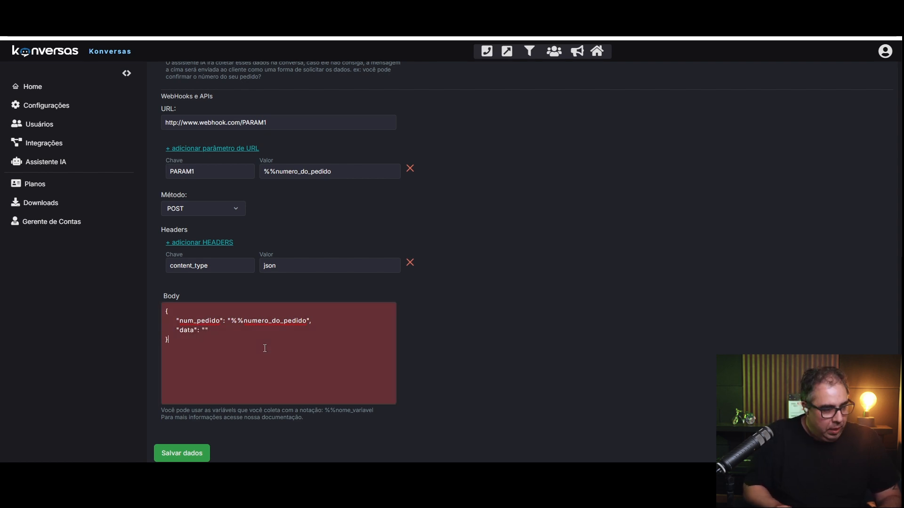
pyautogui.press('Up')
pyautogui.press('Left')
pyautogui.press('Left')
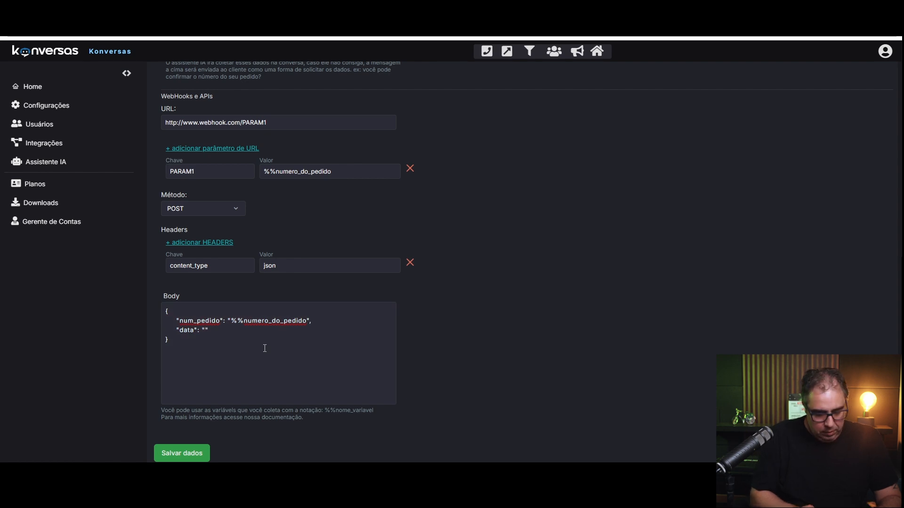
pyautogui.write('%%now')
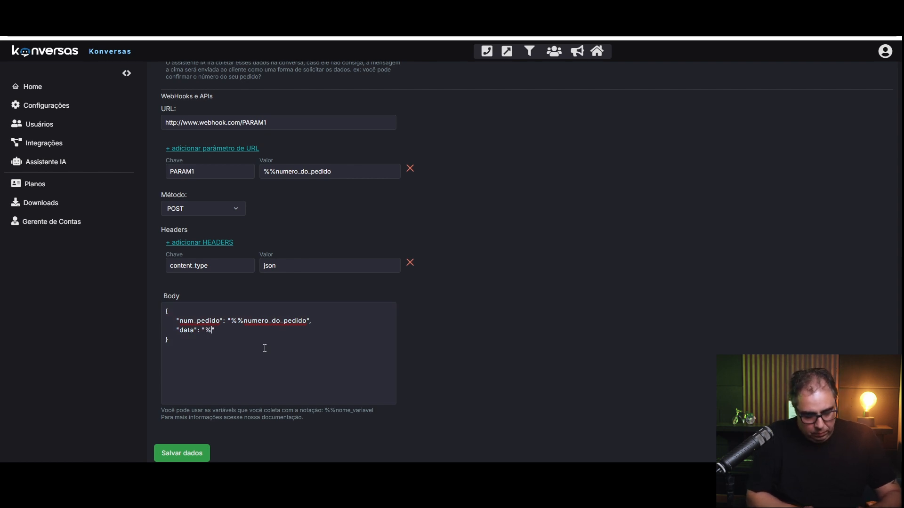
pyautogui.press('Right')
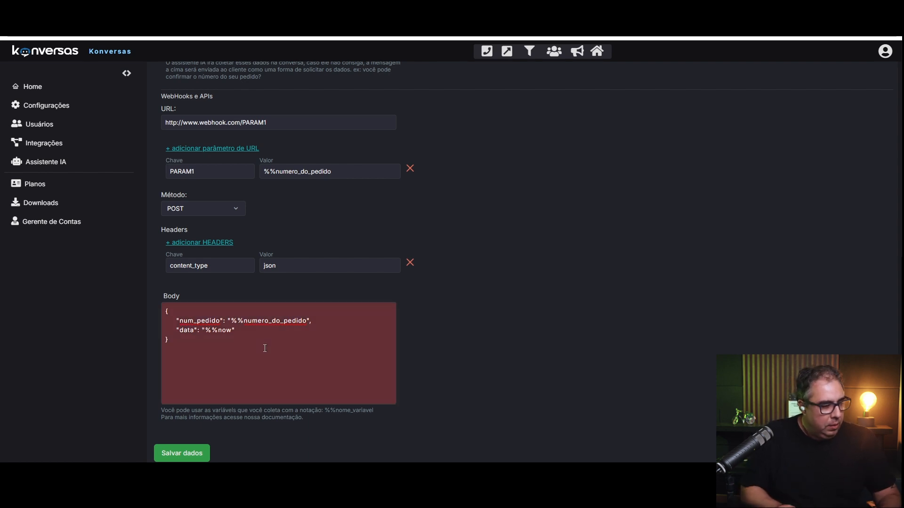
pyautogui.press('BackSpace')
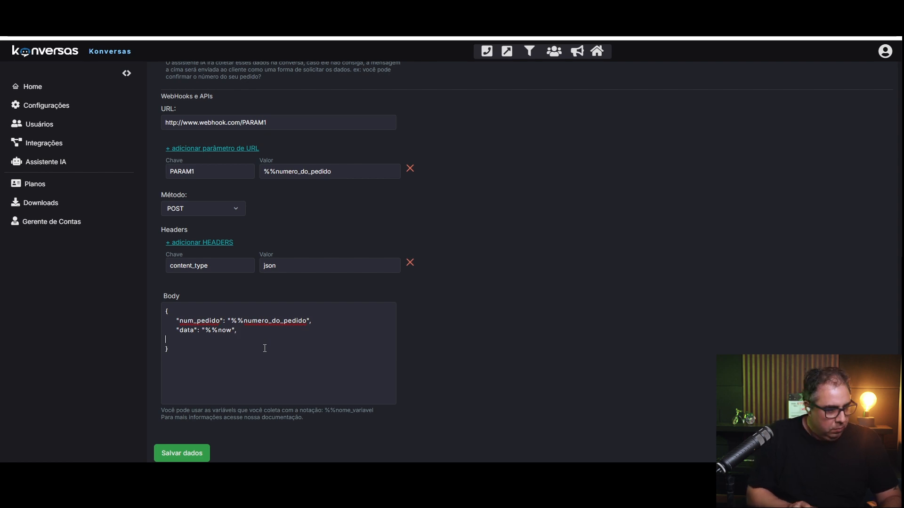
# Add a "secret" field with a numeric secret value and remove the stray quotes.
pyautogui.press('Right')
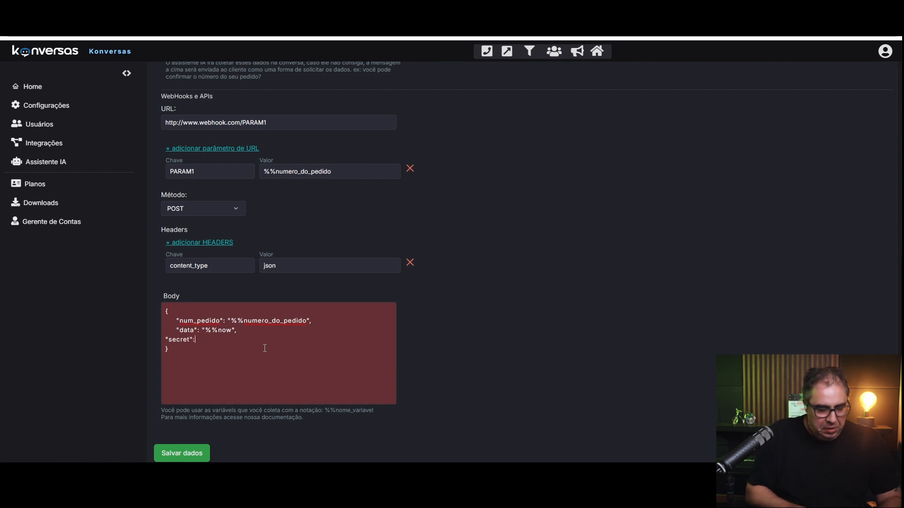
pyautogui.press('Right')
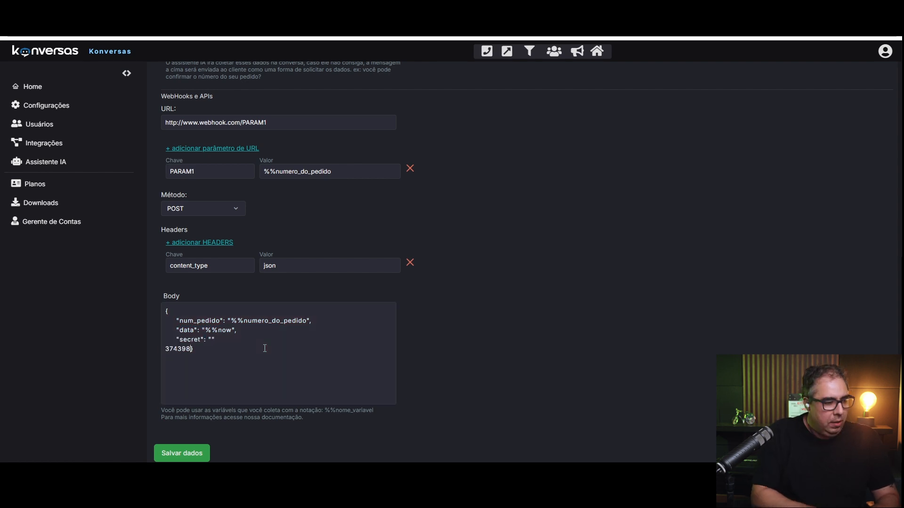
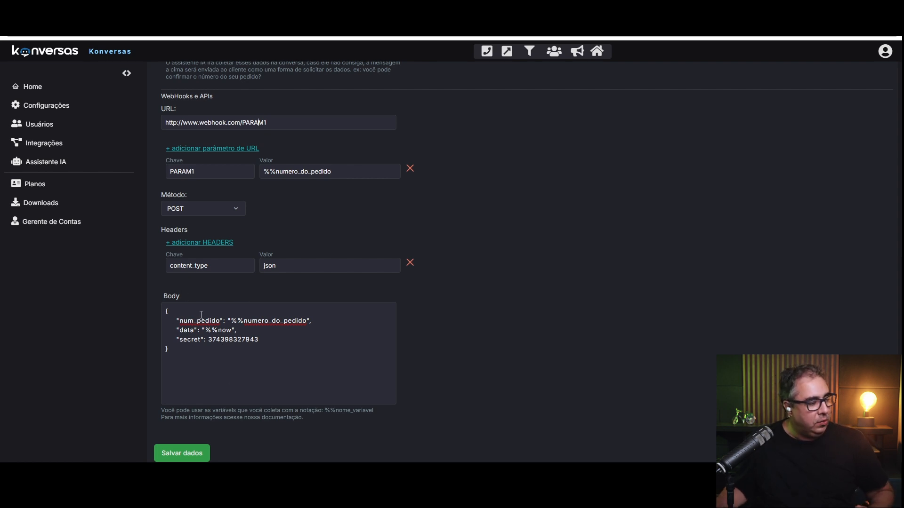
# Review the order-number, %%now and secret values in the body JSON.
pyautogui.moveTo(306, 321); pyautogui.dragTo(210, 333)
pyautogui.click(231, 331)
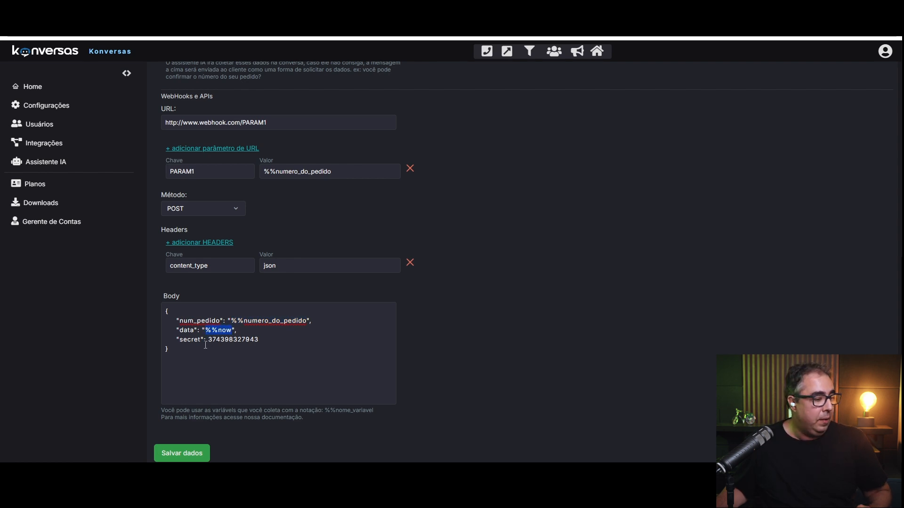
pyautogui.click(209, 340)
pyautogui.moveTo(209, 339); pyautogui.dragTo(267, 340)
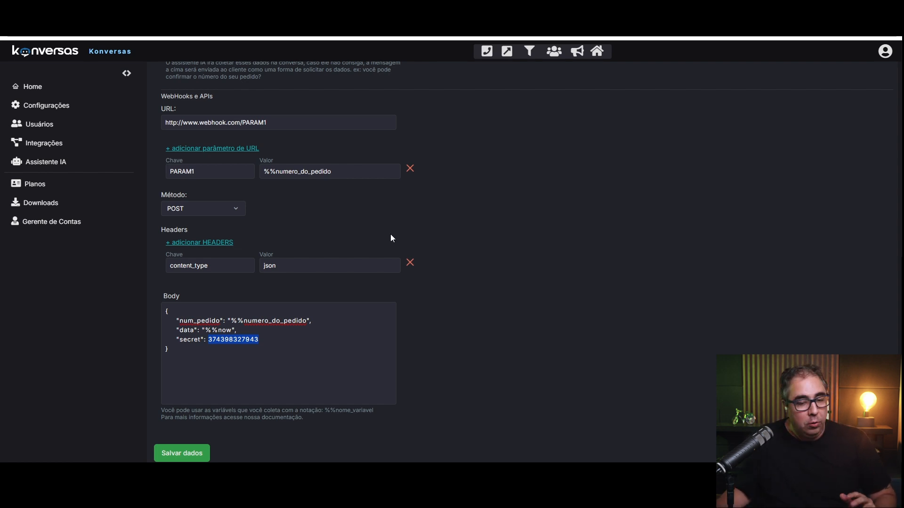
# Set the action to 'Chamar um API' and keep POST as the request method.
pyautogui.scroll(3, 300, 221)
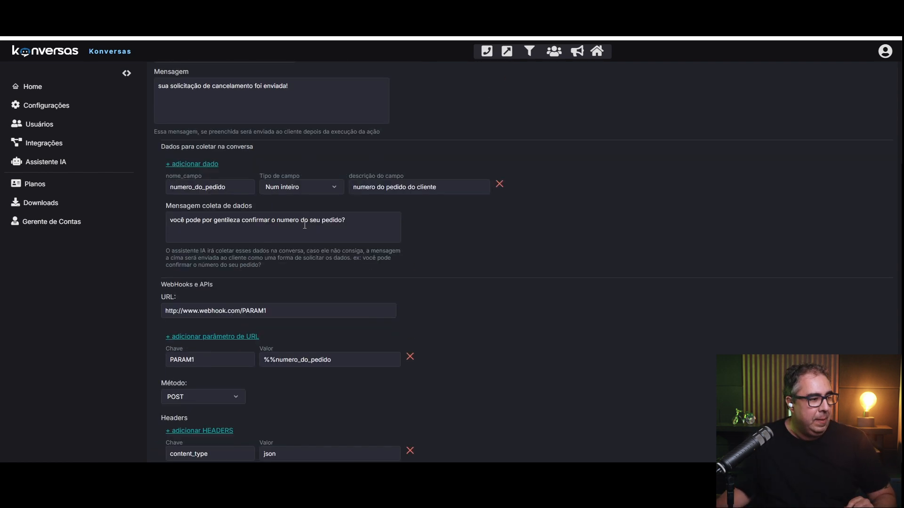
pyautogui.scroll(-1, 309, 231)
pyautogui.scroll(-2, 311, 233)
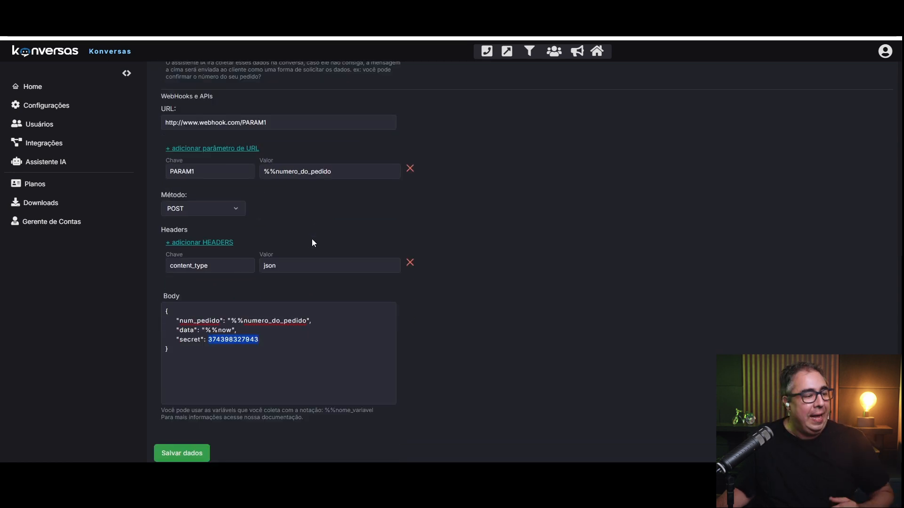
pyautogui.scroll(5, 312, 243)
pyautogui.click(232, 121)
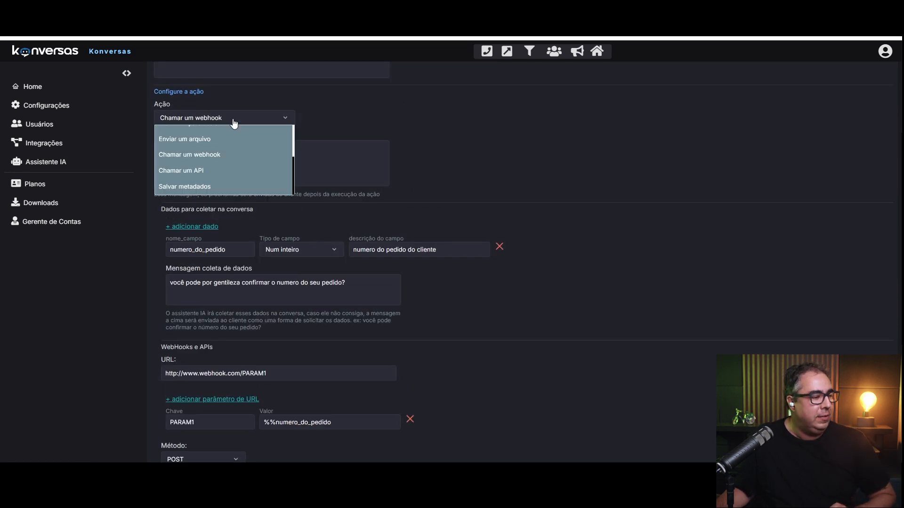
pyautogui.click(234, 171)
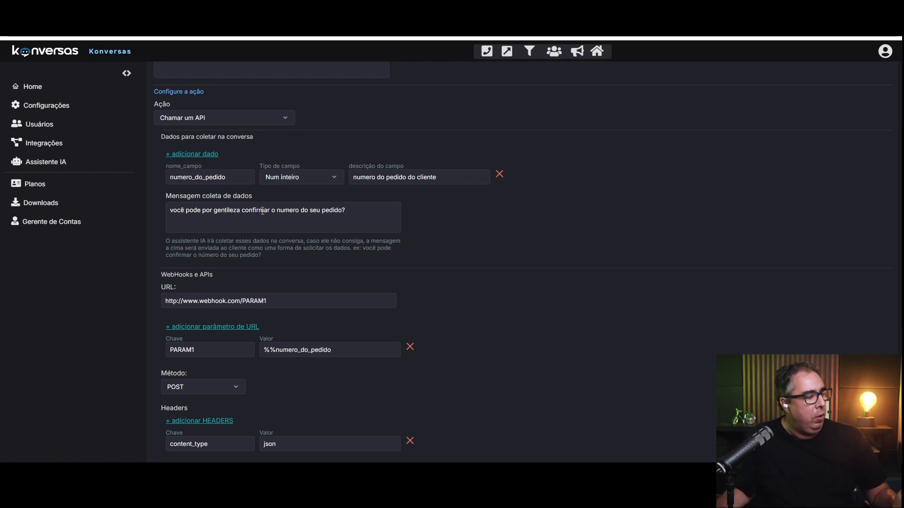
pyautogui.scroll(-1, 262, 210)
pyautogui.moveTo(172, 238); pyautogui.dragTo(289, 236)
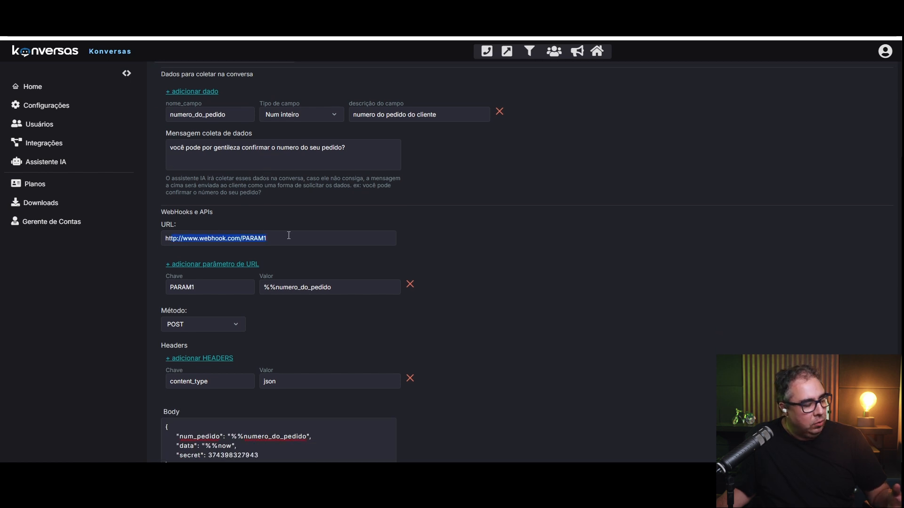
pyautogui.click(198, 328)
pyautogui.scroll(-1, 207, 393)
pyautogui.scroll(1, 215, 345)
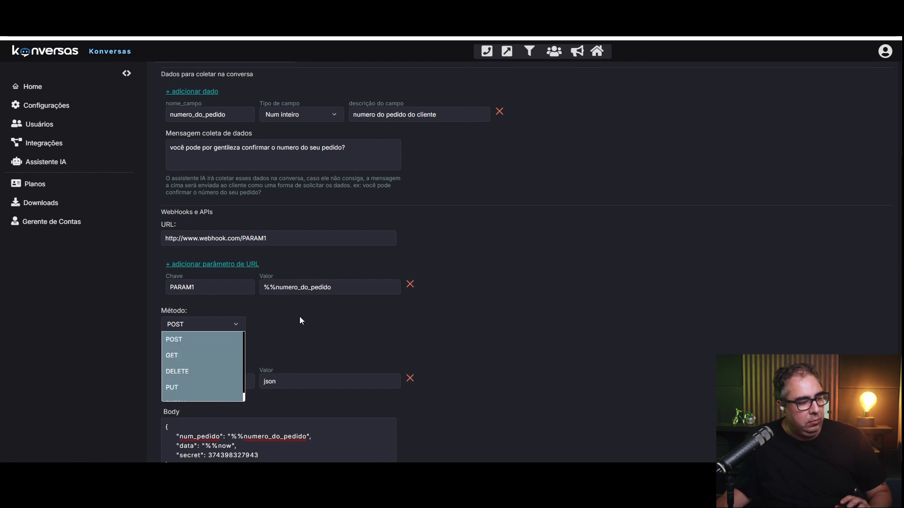
pyautogui.click(322, 312)
# Enter 'response' as the Response path and write the Response description.
pyautogui.scroll(-3, 254, 308)
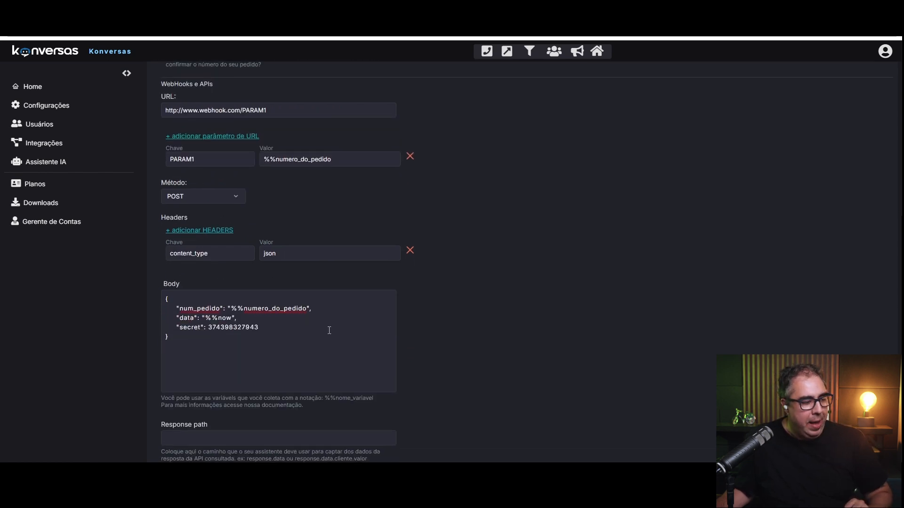
pyautogui.scroll(-3, 320, 301)
pyautogui.click(255, 326)
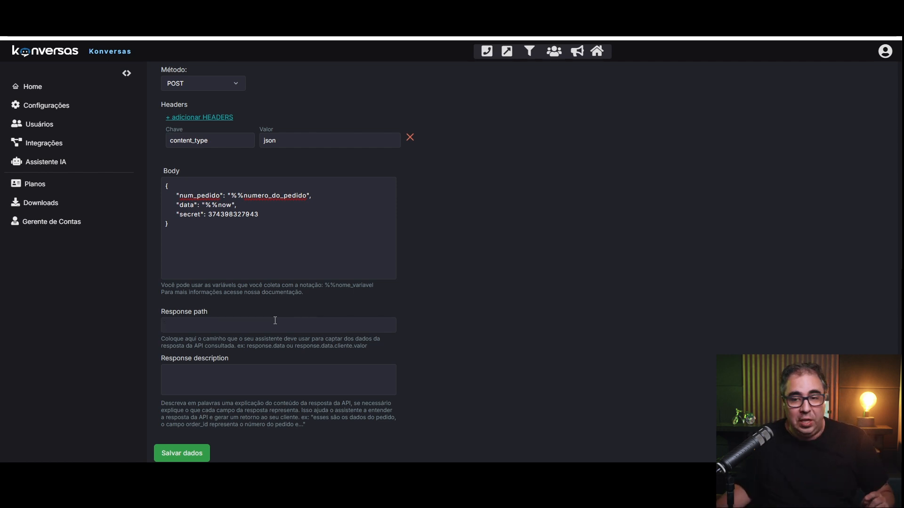
pyautogui.click(270, 323)
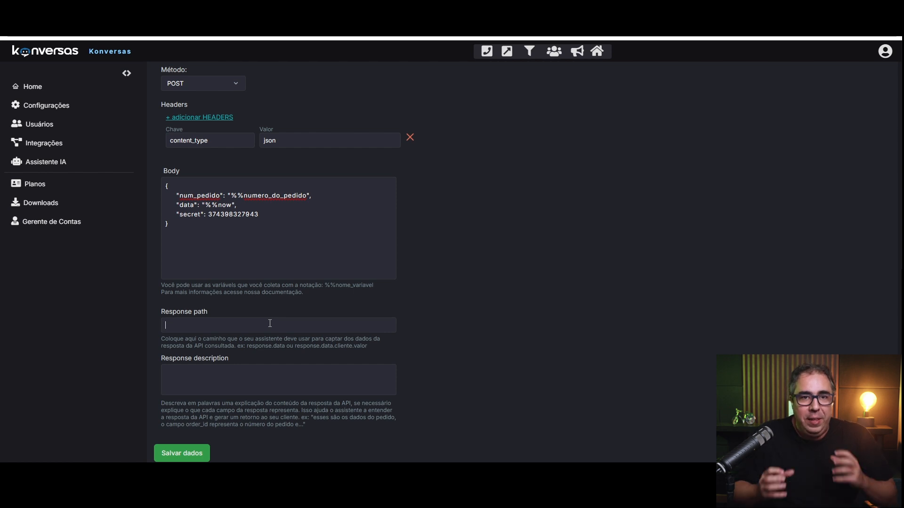
pyautogui.click(265, 379)
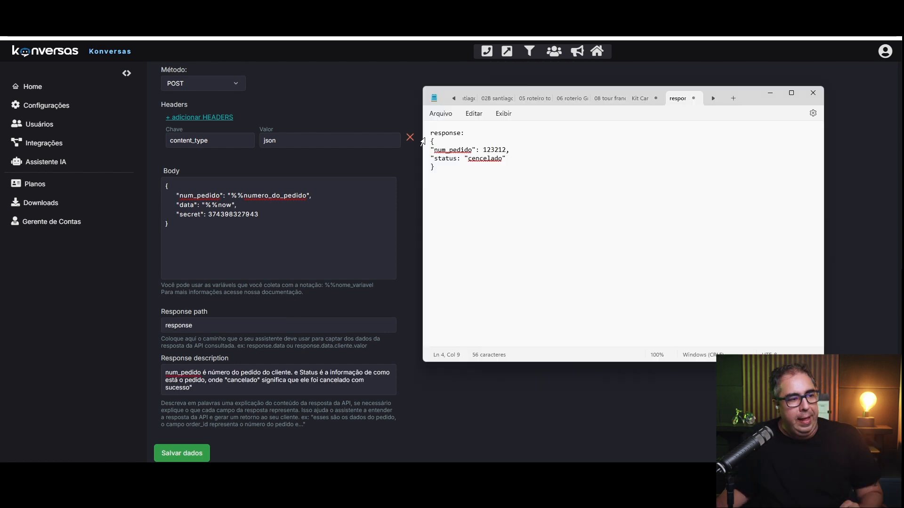
# Inspect the Notepad sample response, checking num_pedido and the 'cencelado' status value.
pyautogui.moveTo(429, 141); pyautogui.dragTo(445, 173)
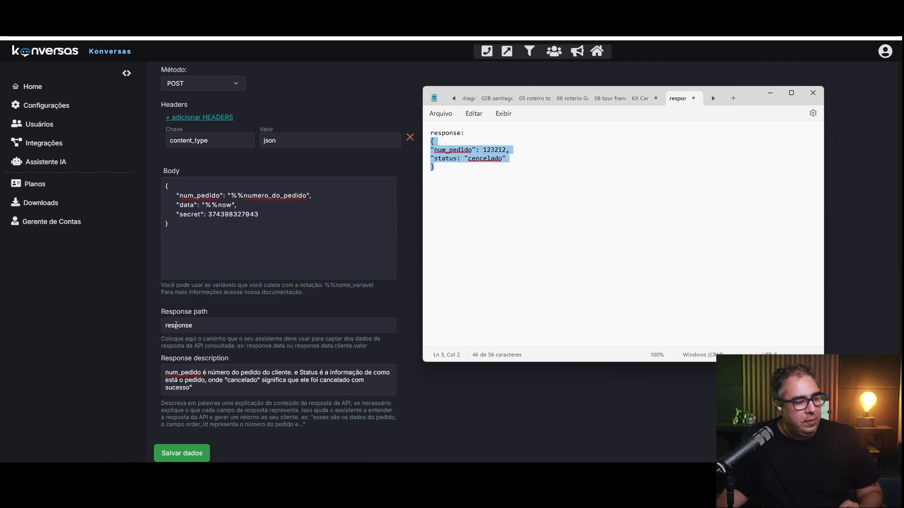
pyautogui.moveTo(433, 177); pyautogui.dragTo(420, 141)
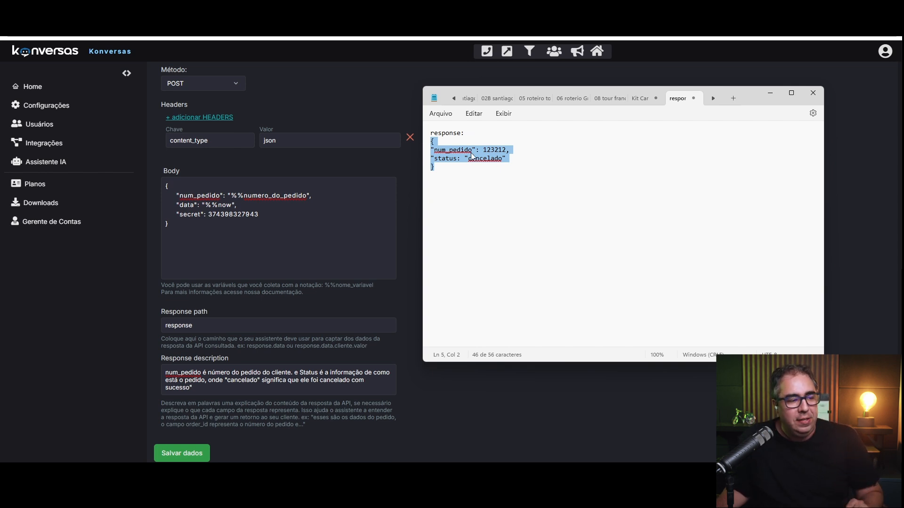
pyautogui.click(475, 178)
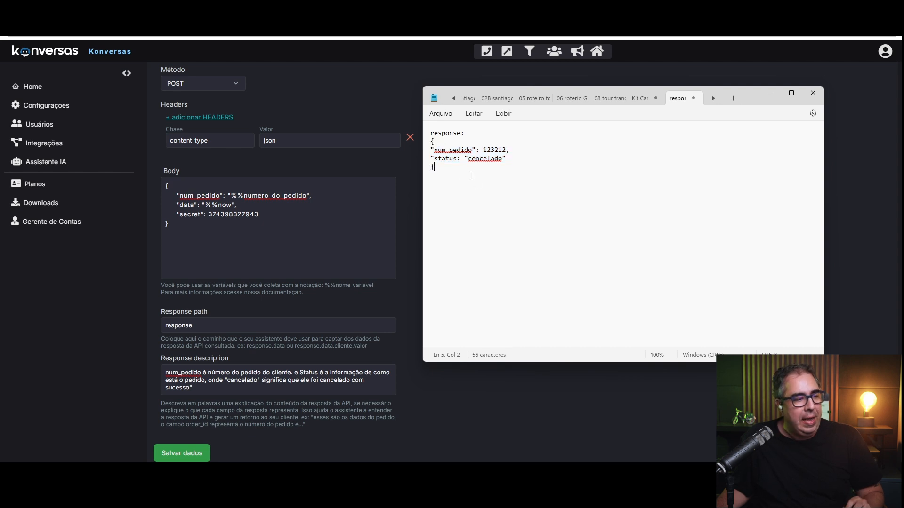
pyautogui.moveTo(441, 168); pyautogui.dragTo(421, 142)
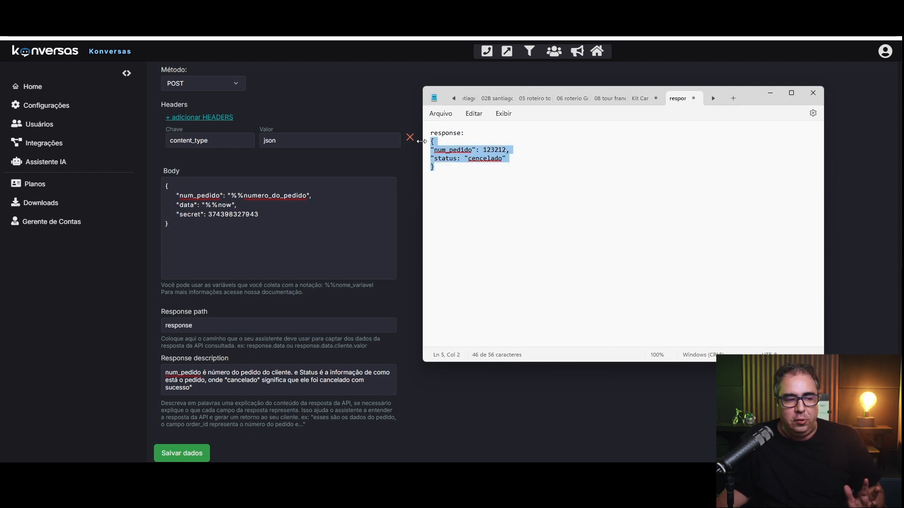
pyautogui.click(464, 150)
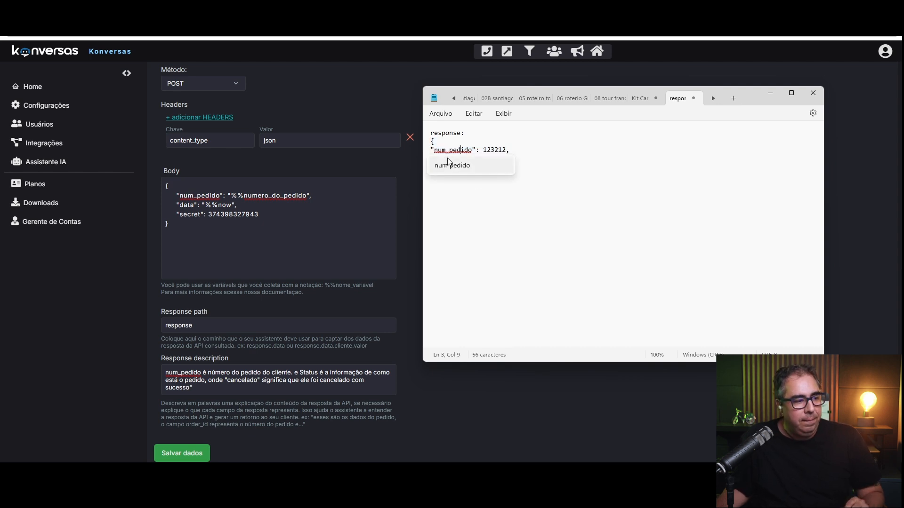
pyautogui.click(451, 150)
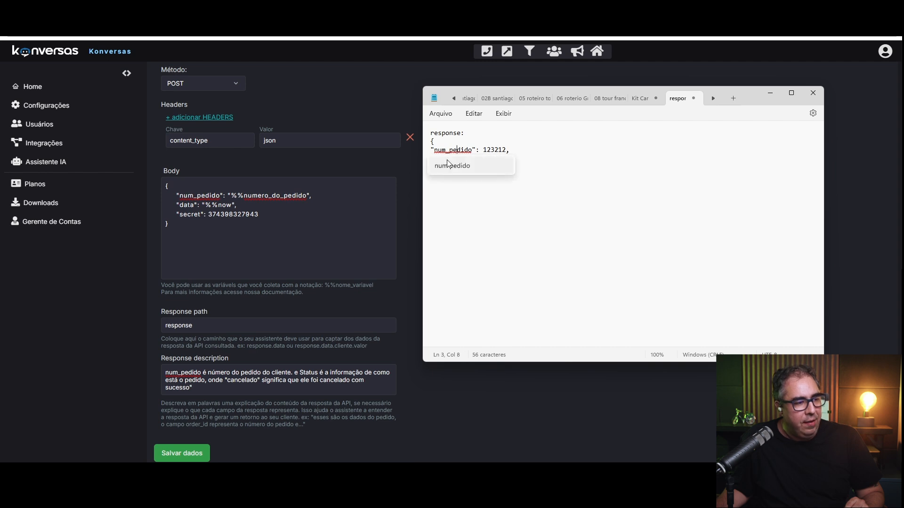
pyautogui.click(473, 213)
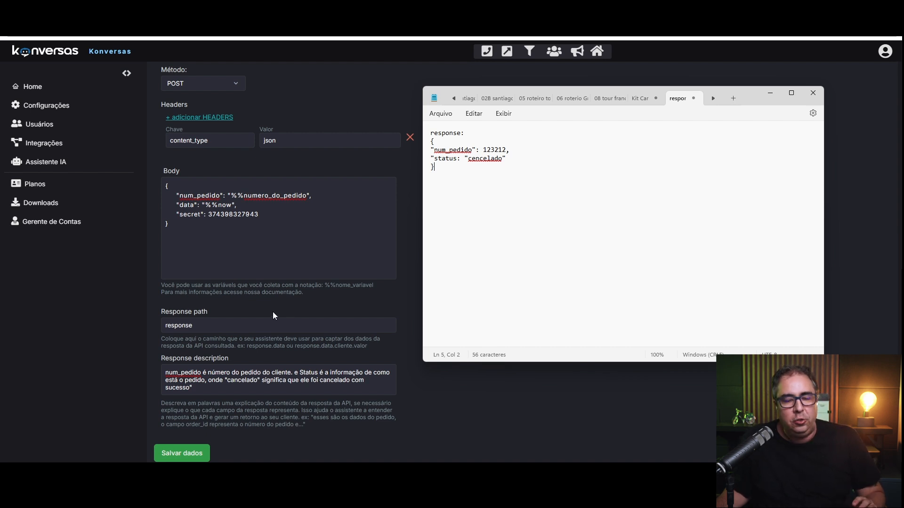
pyautogui.moveTo(443, 177); pyautogui.dragTo(425, 143)
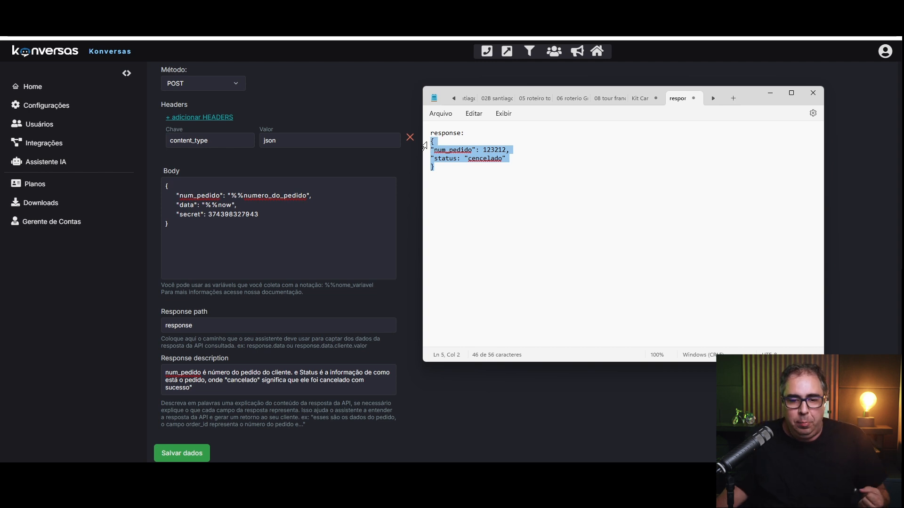
pyautogui.click(463, 159)
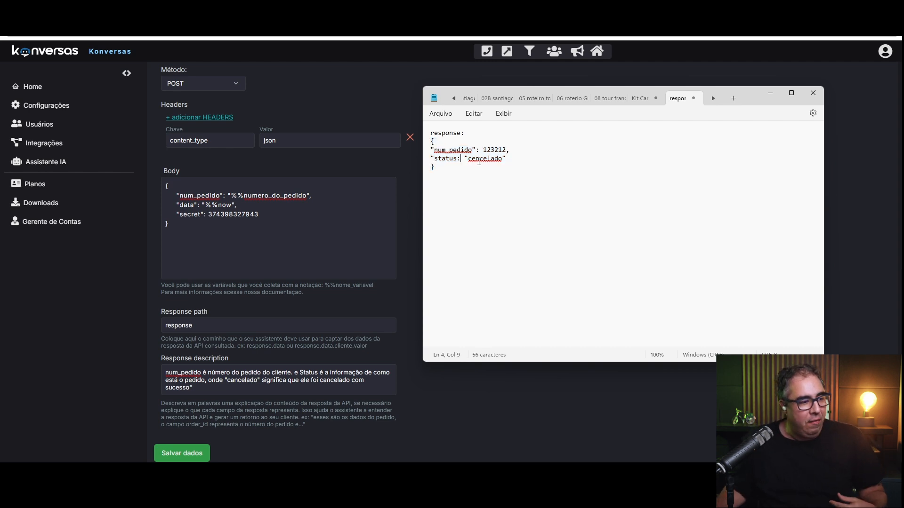
pyautogui.doubleClick(480, 162)
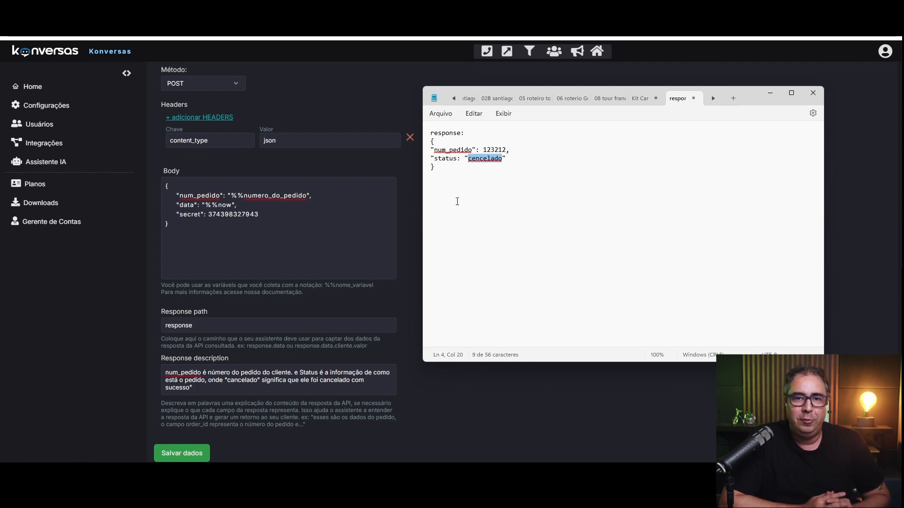
pyautogui.scroll(-4, 423, 289)
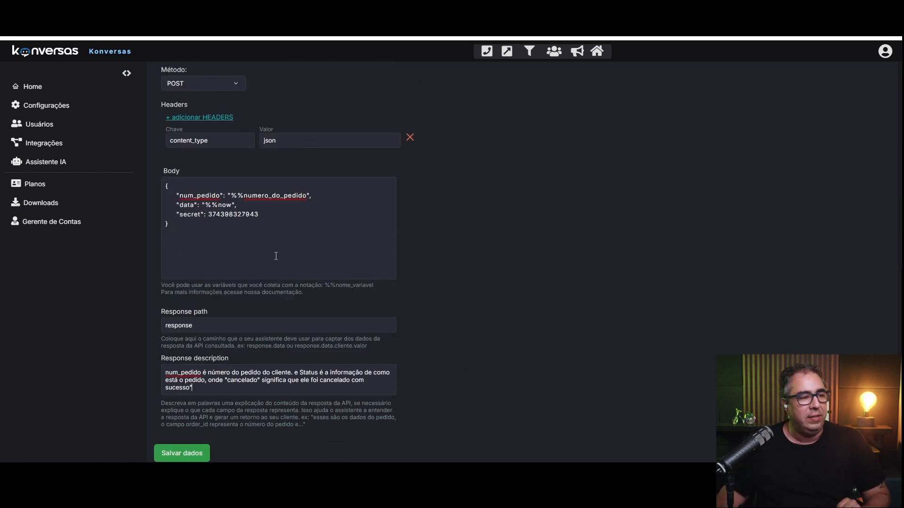
pyautogui.scroll(10, 276, 256)
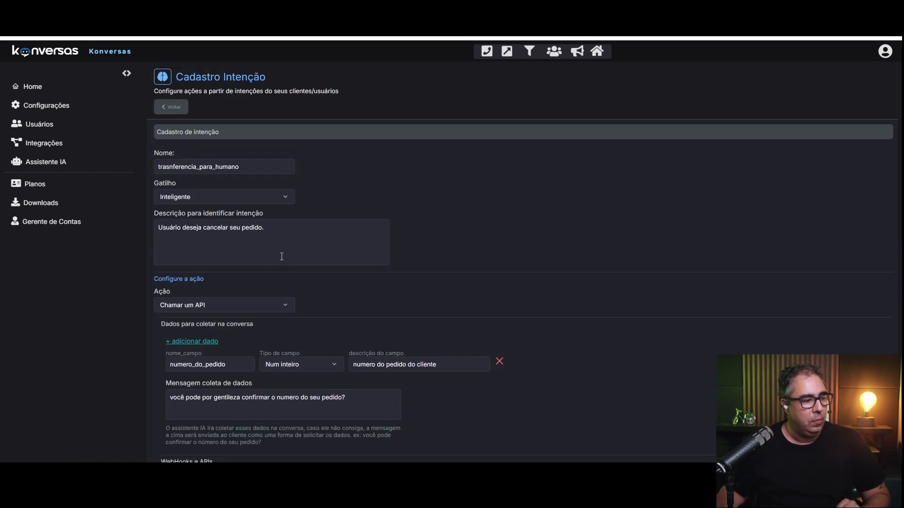
pyautogui.scroll(-5, 281, 256)
pyautogui.scroll(-3, 385, 291)
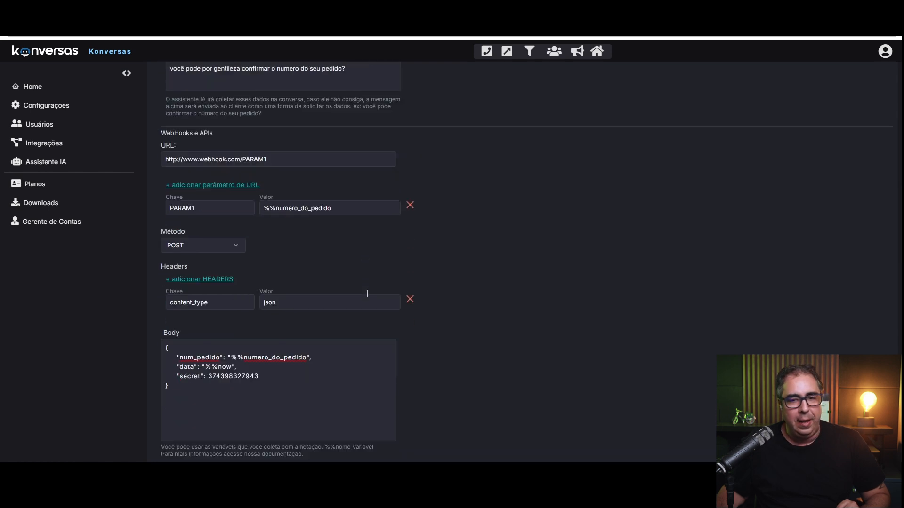
pyautogui.scroll(6, 292, 247)
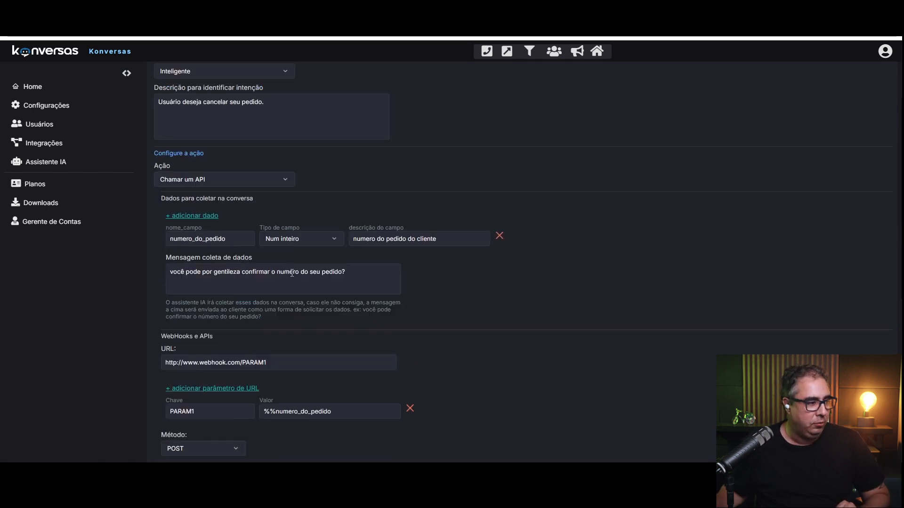
pyautogui.click(252, 245)
pyautogui.scroll(-3, 245, 282)
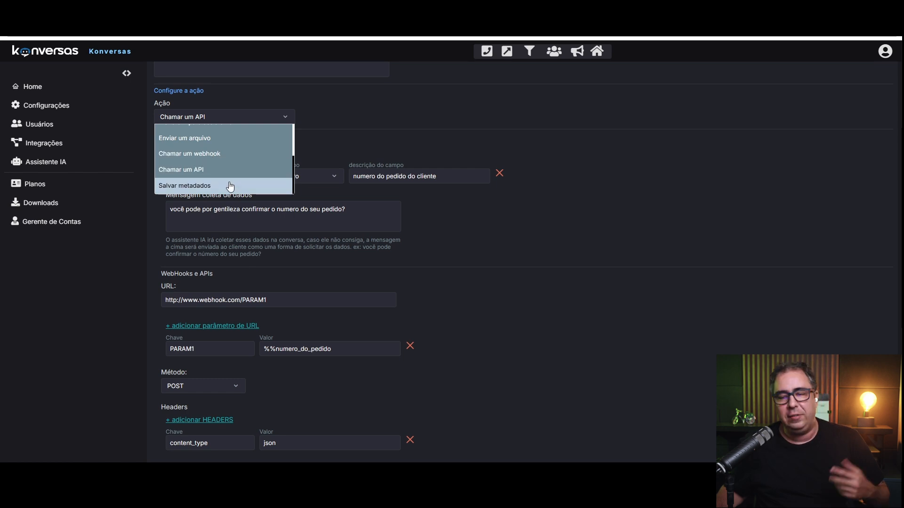
pyautogui.click(231, 186)
pyautogui.scroll(2, 448, 273)
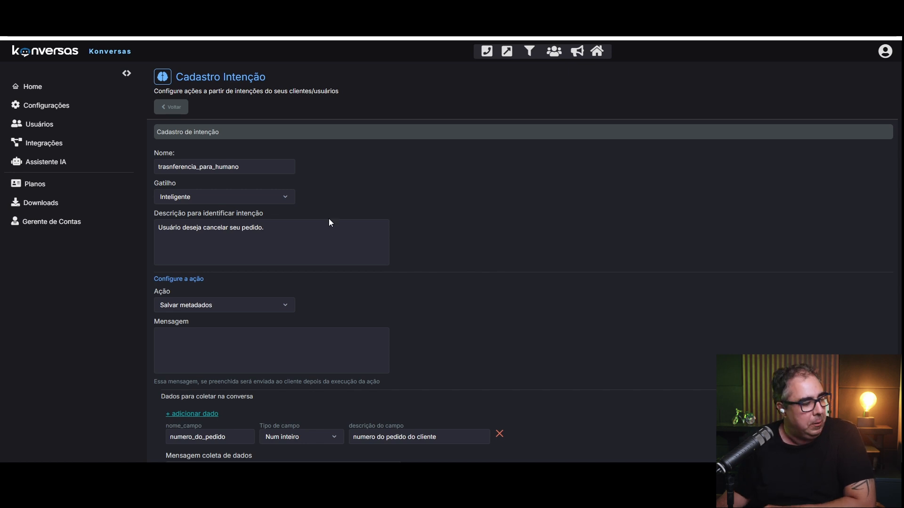
pyautogui.scroll(-2, 309, 322)
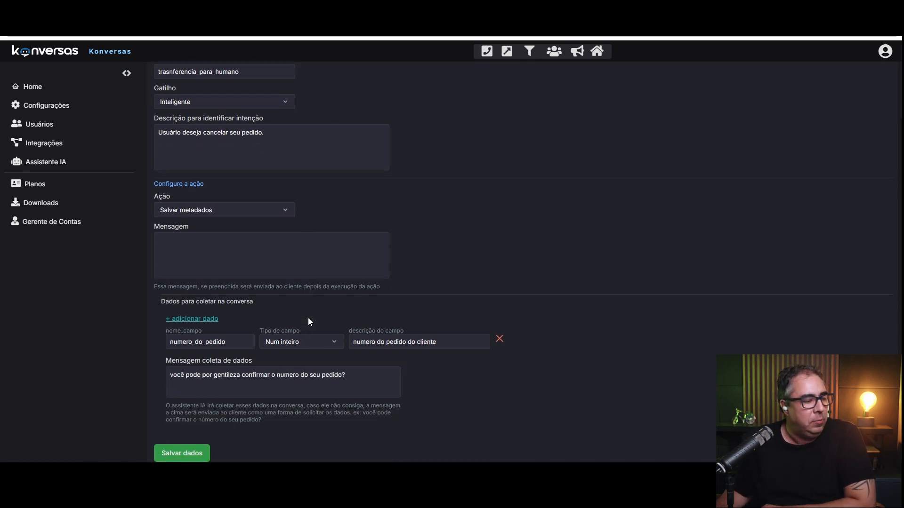
pyautogui.scroll(2, 271, 187)
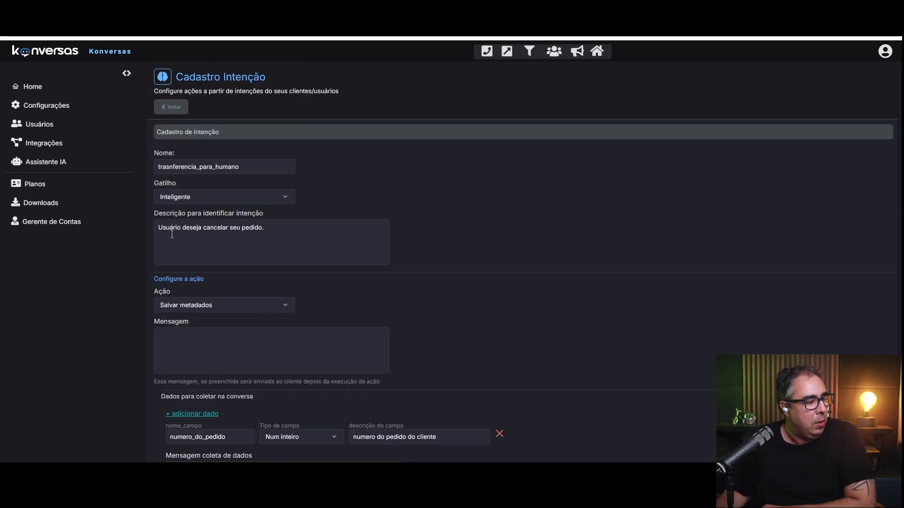
pyautogui.moveTo(163, 228); pyautogui.dragTo(281, 227)
pyautogui.scroll(-2, 303, 242)
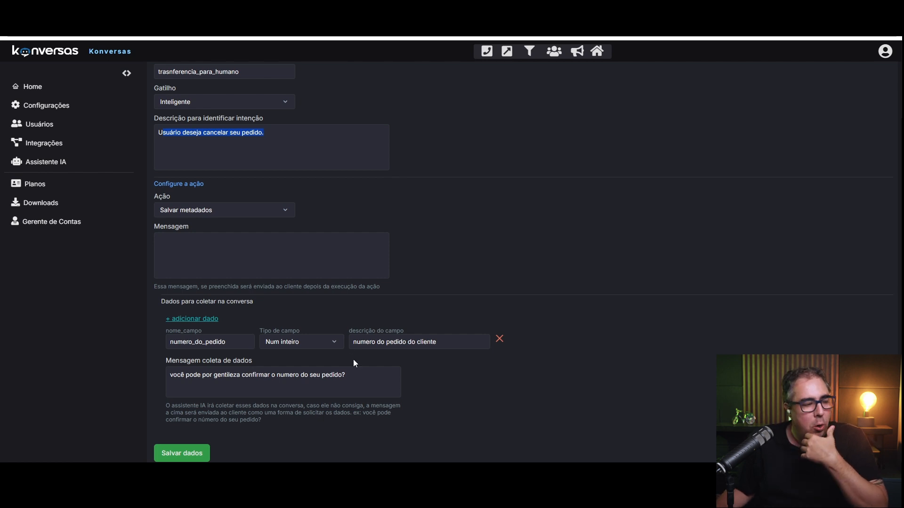
pyautogui.moveTo(291, 133); pyautogui.dragTo(149, 126)
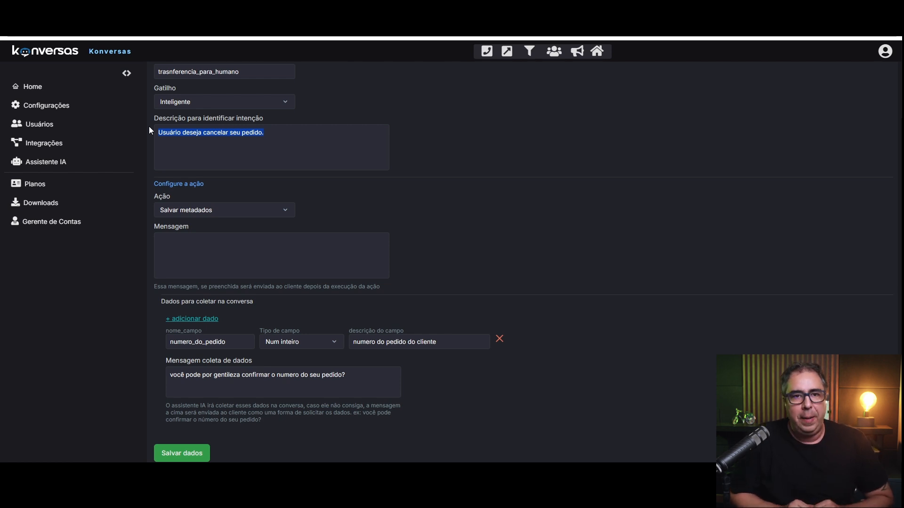
# Replace the intent description with 'cliente tem itneresse em um pacote de viagem'.
pyautogui.click(206, 122)
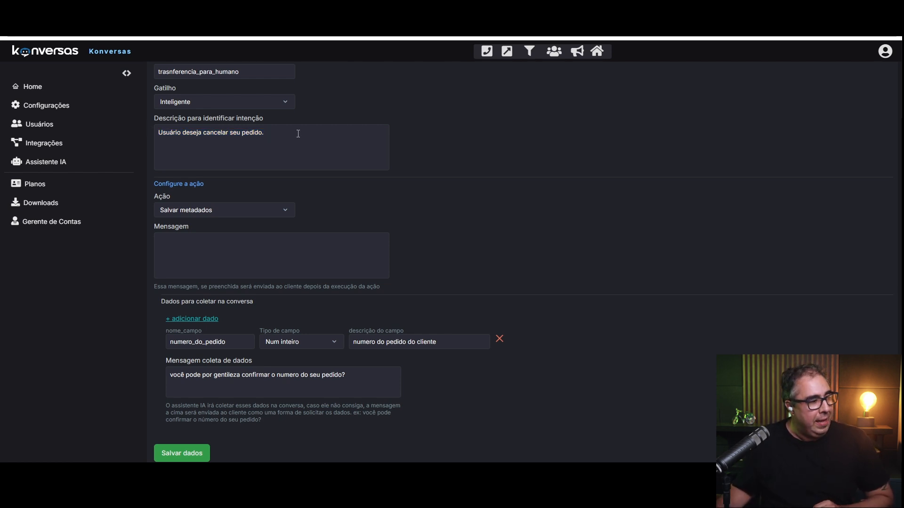
pyautogui.moveTo(333, 133); pyautogui.dragTo(134, 132)
pyautogui.press('BackSpace')
pyautogui.scroll(2, 234, 222)
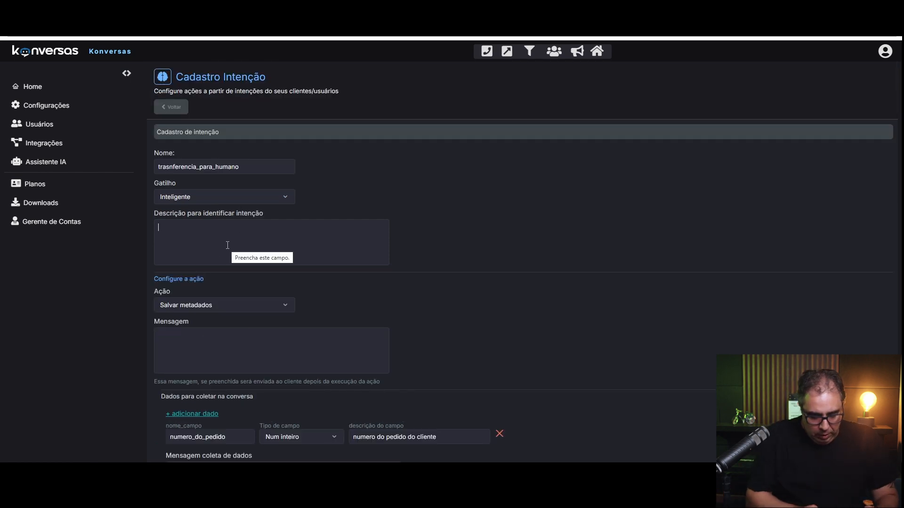
pyautogui.write('cliente tem itneresse em um pacote de viagem')
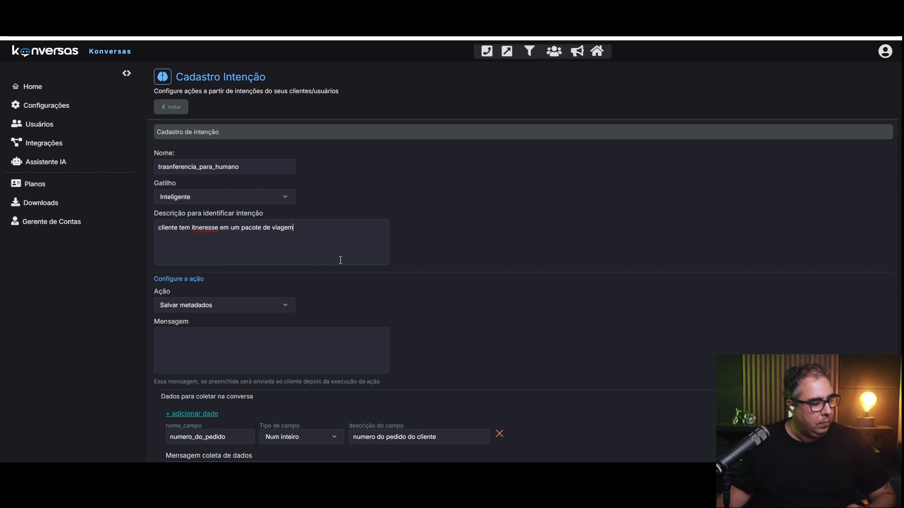
pyautogui.scroll(-2, 350, 228)
# Rename the field nome_do_pacote, describe it 'pacote de viagem que o cliente tem interesse', clear the message.
pyautogui.moveTo(235, 343); pyautogui.dragTo(152, 343)
pyautogui.write('nome do')
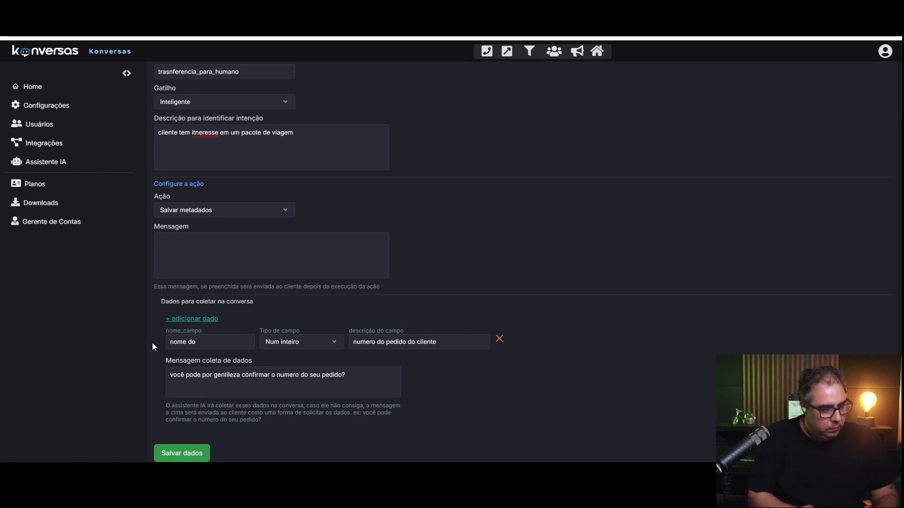
pyautogui.write('_pacote')
pyautogui.tripleClick(408, 343)
pyautogui.write('pacote de viagem que o cliente deseja')
pyautogui.press('BackSpace')
pyautogui.press('BackSpace')
pyautogui.press('BackSpace')
pyautogui.press('BackSpace')
pyautogui.press('BackSpace')
pyautogui.press('BackSpace')
pyautogui.press('BackSpace')
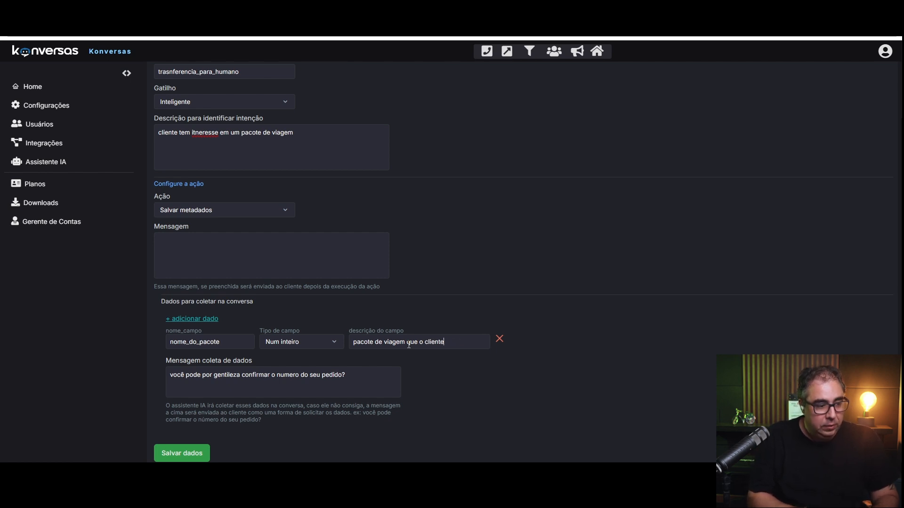
pyautogui.write('tem interesse')
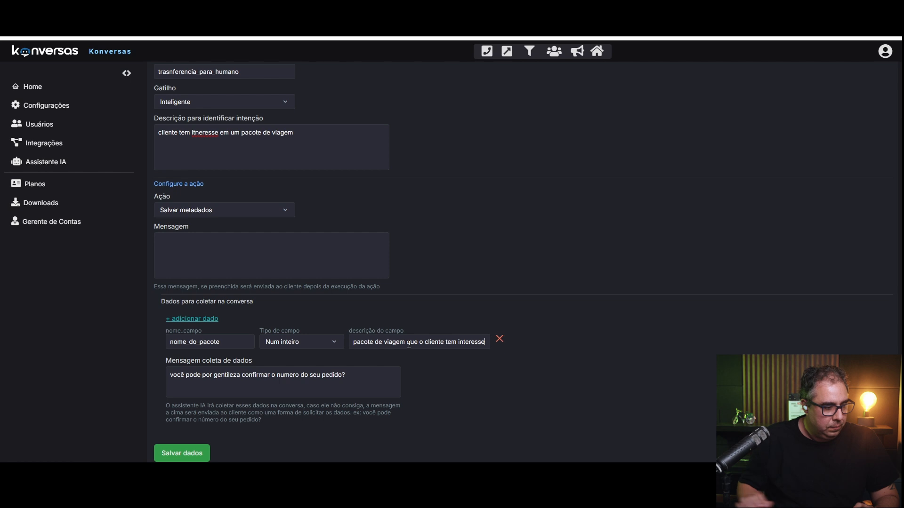
pyautogui.moveTo(346, 375); pyautogui.dragTo(132, 360)
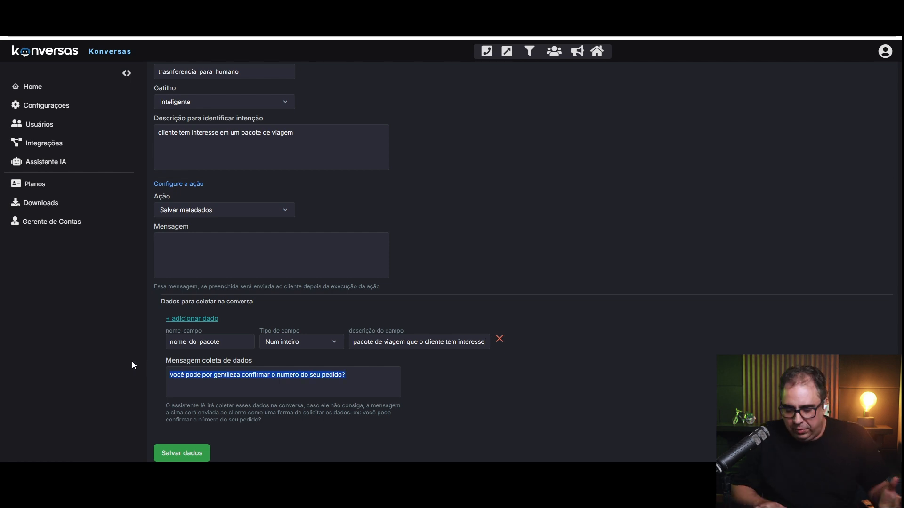
pyautogui.press('BackSpace')
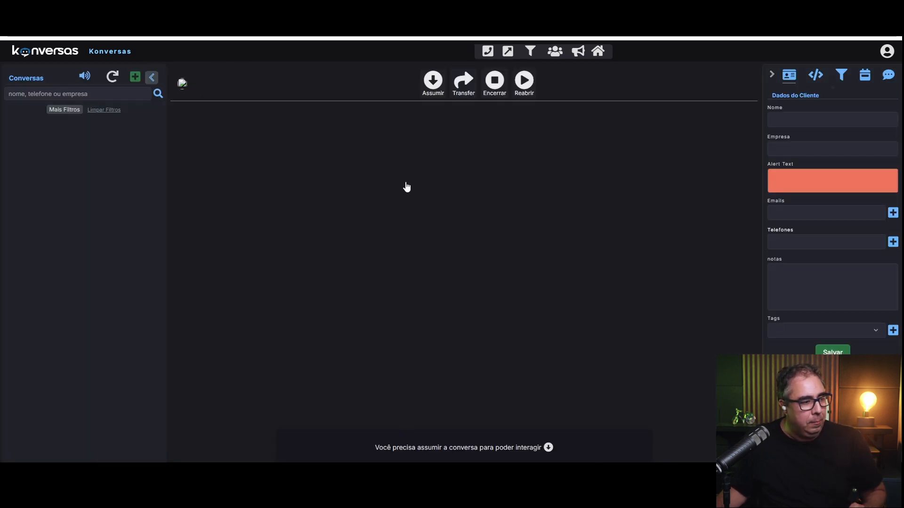
# Add and save conversation metadata with key nome_do_pacote and value franca.
pyautogui.click(78, 130)
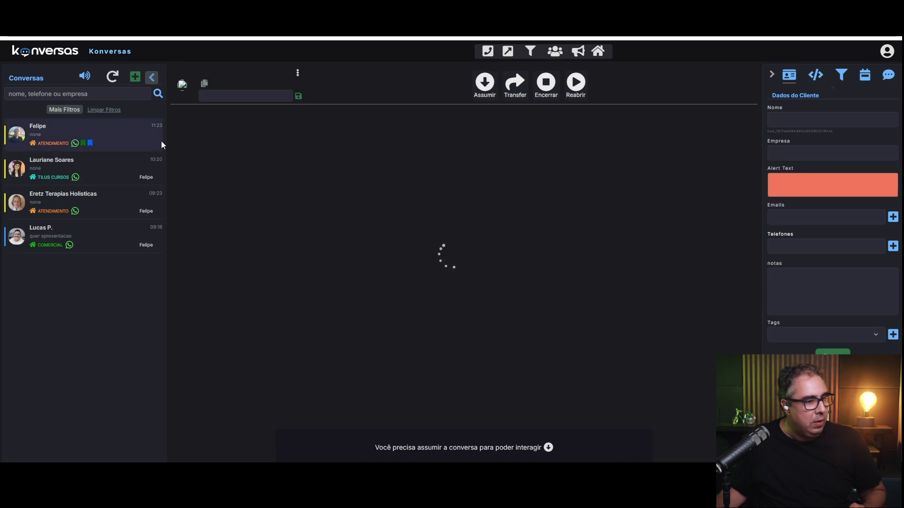
pyautogui.click(815, 76)
pyautogui.click(814, 118)
pyautogui.doubleClick(789, 136)
pyautogui.write('nome_do_pacote')
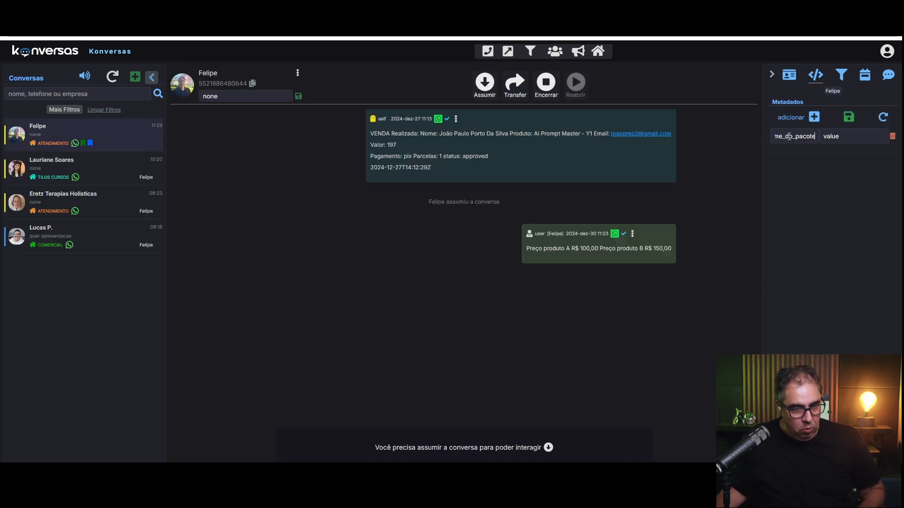
pyautogui.doubleClick(844, 137)
pyautogui.write('franca')
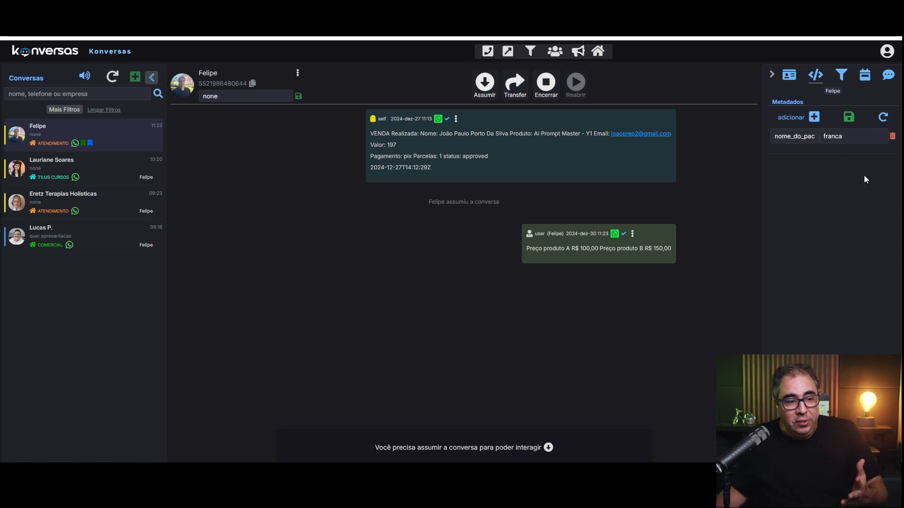
pyautogui.click(852, 124)
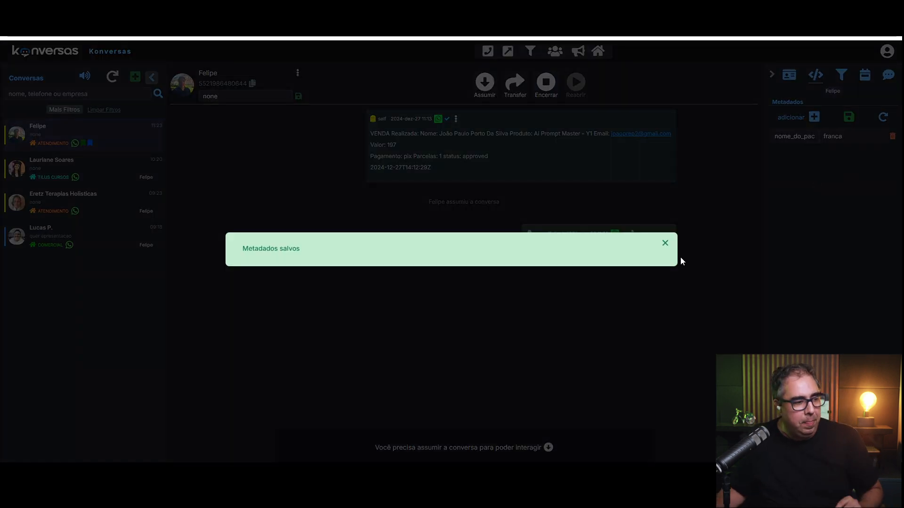
pyautogui.click(679, 258)
# Delete the nome_do_pacote metadata entry and go to the Dos assistant's intents list.
pyautogui.doubleClick(782, 136)
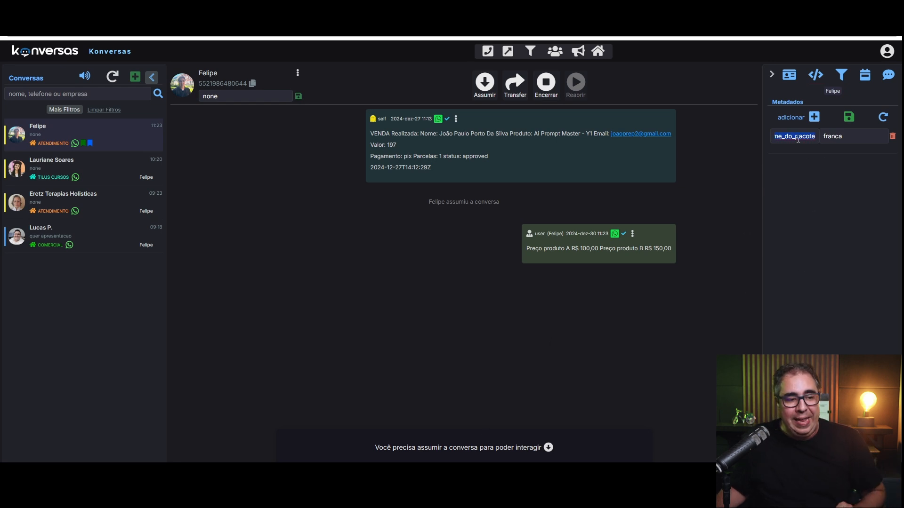
pyautogui.click(814, 134)
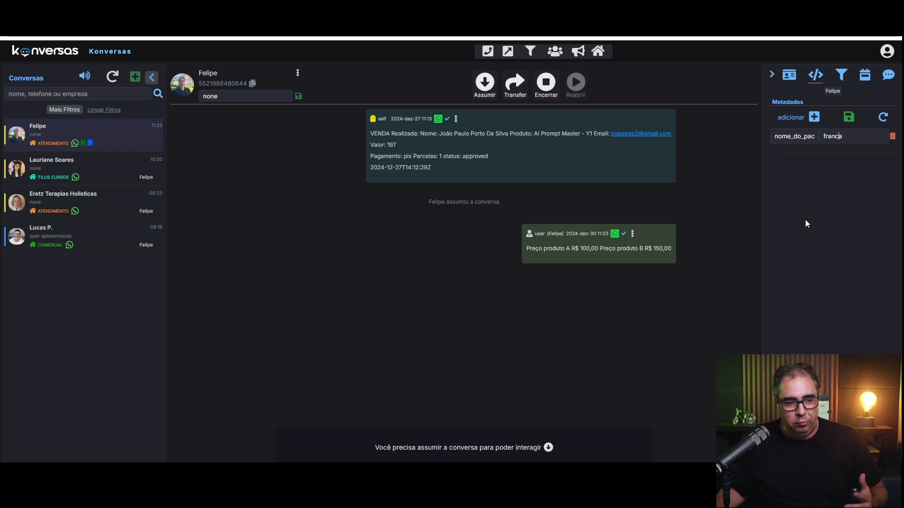
pyautogui.click(791, 81)
pyautogui.click(821, 78)
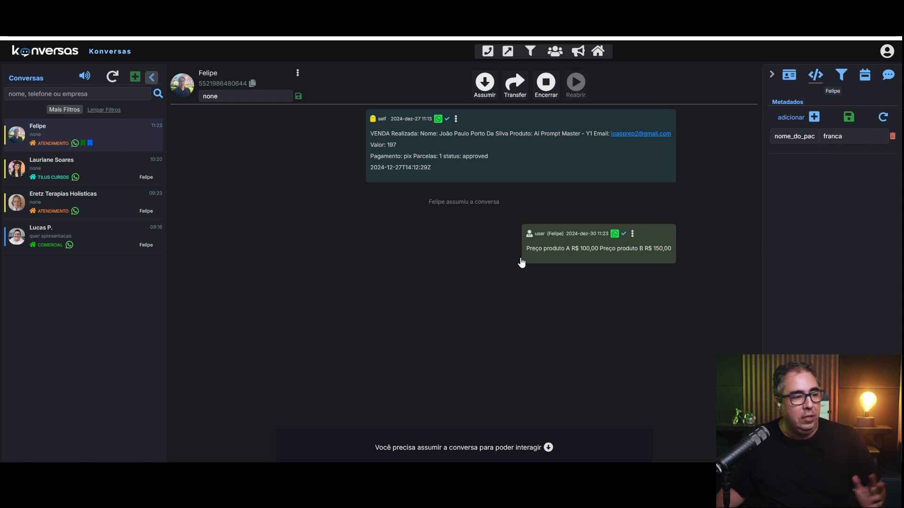
pyautogui.doubleClick(839, 137)
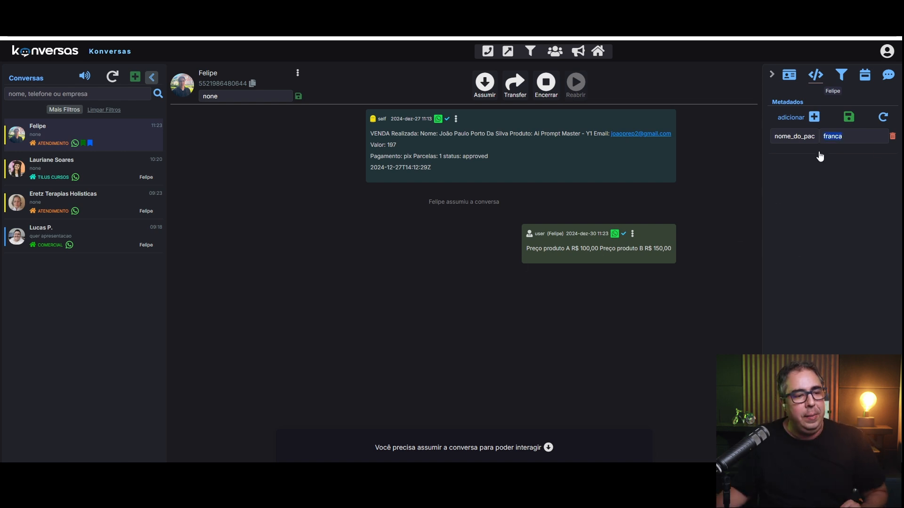
pyautogui.click(892, 137)
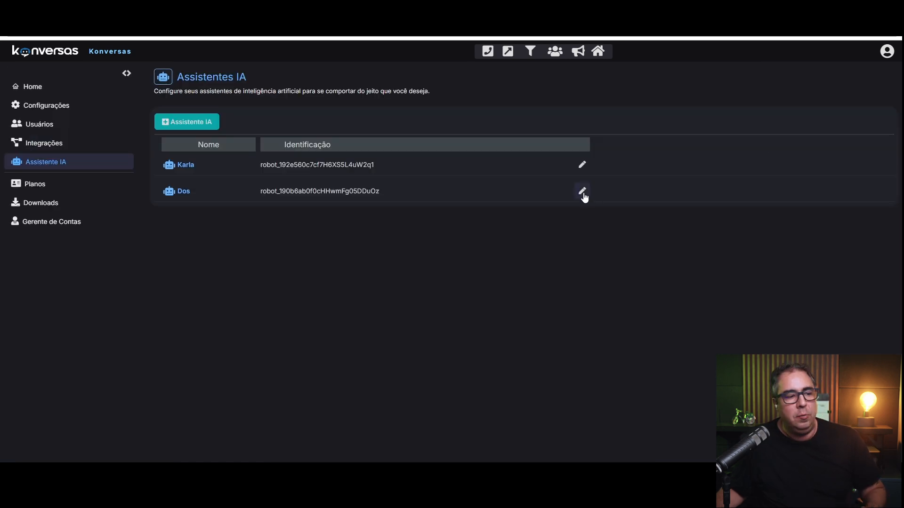
pyautogui.click(583, 191)
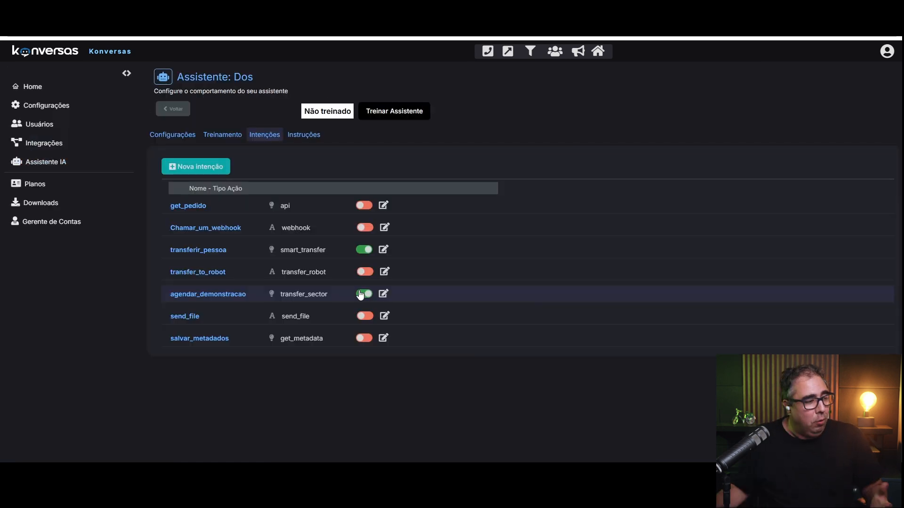
# Create a blank intent and pick Salvar metadados as its Ação.
pyautogui.click(197, 167)
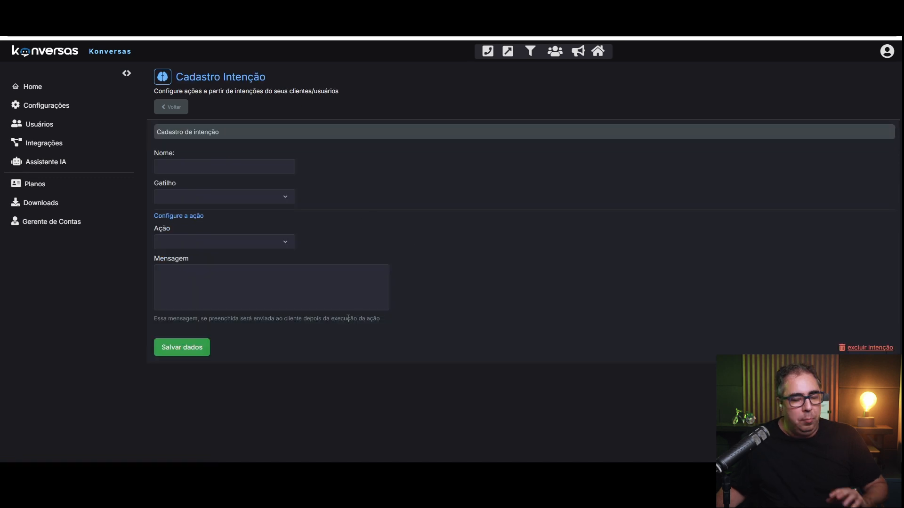
pyautogui.click(236, 242)
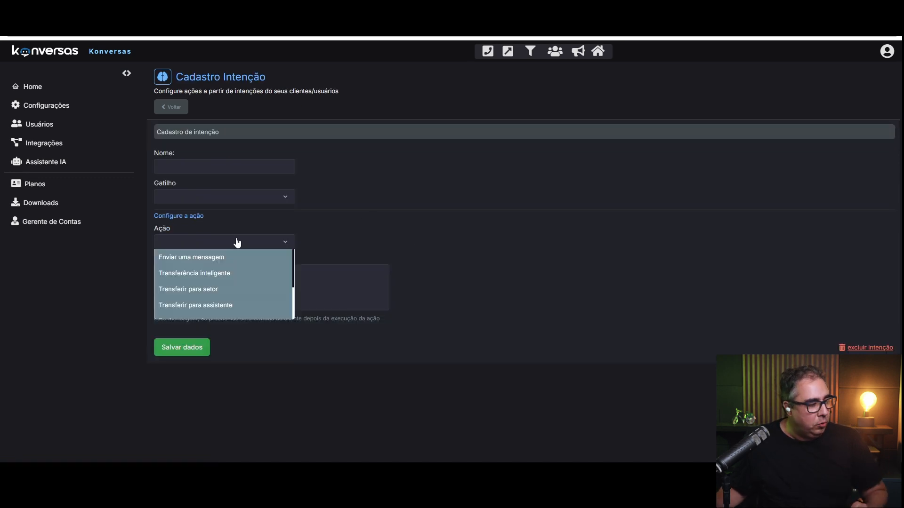
pyautogui.scroll(-2, 222, 309)
pyautogui.click(222, 311)
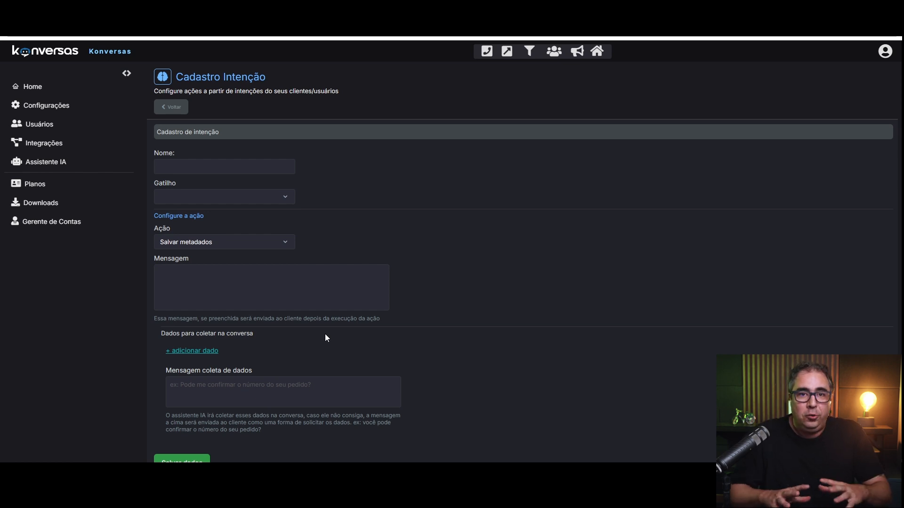
# Leave the new intent form without saving it.
pyautogui.scroll(-1, 315, 277)
pyautogui.scroll(1, 312, 299)
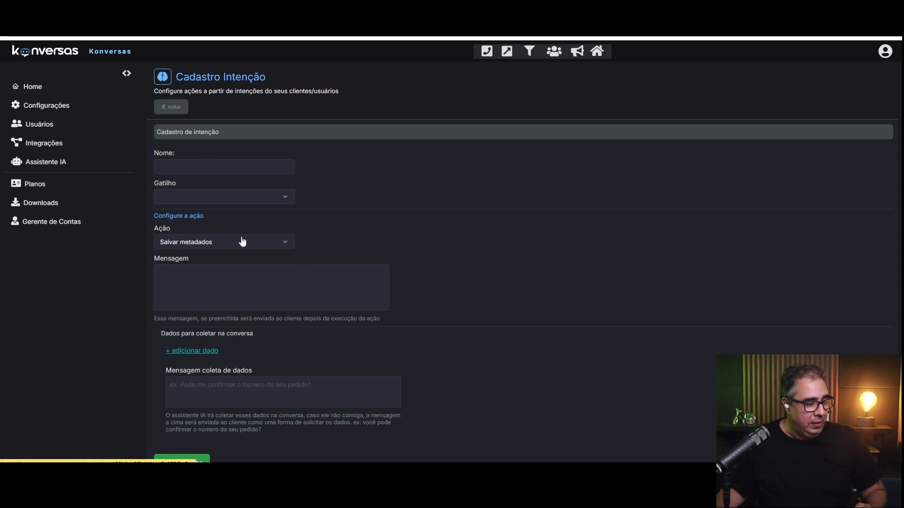
pyautogui.click(172, 107)
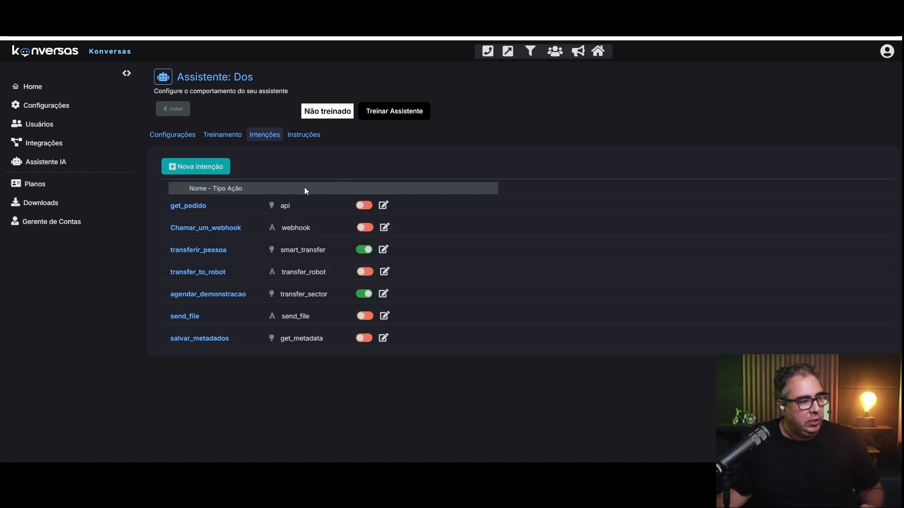
pyautogui.click(200, 166)
pyautogui.click(277, 195)
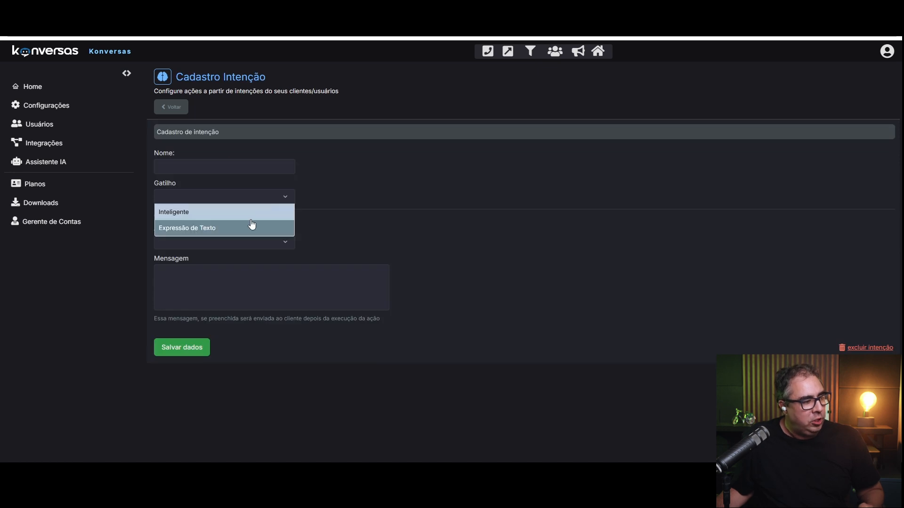
pyautogui.click(347, 241)
pyautogui.click(232, 248)
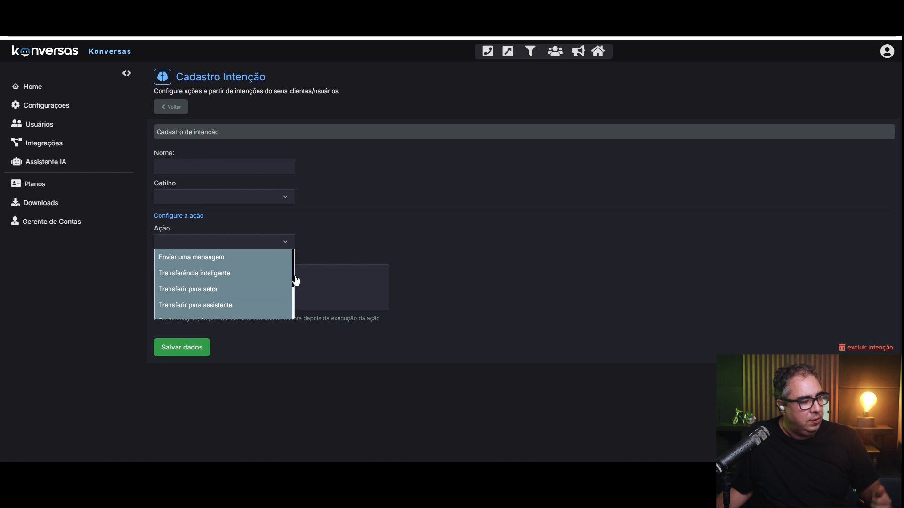
pyautogui.scroll(-2, 269, 290)
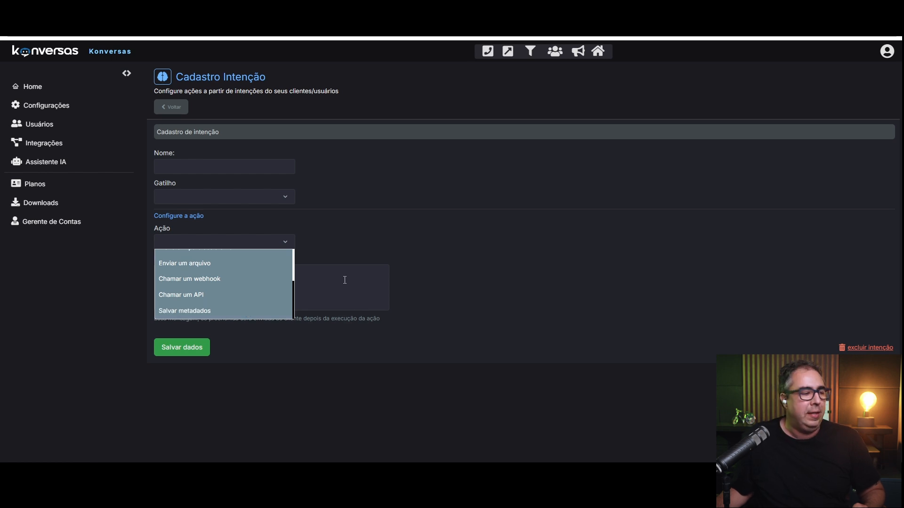
pyautogui.click(375, 246)
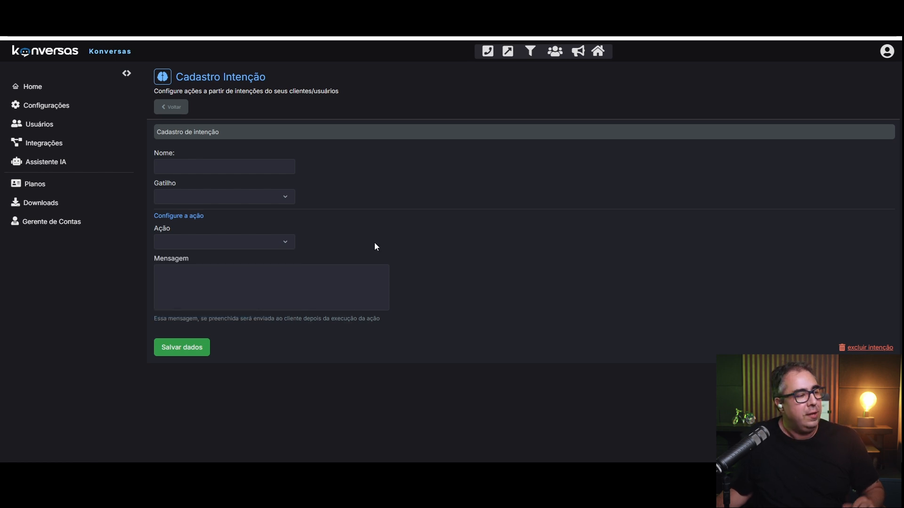
pyautogui.click(173, 110)
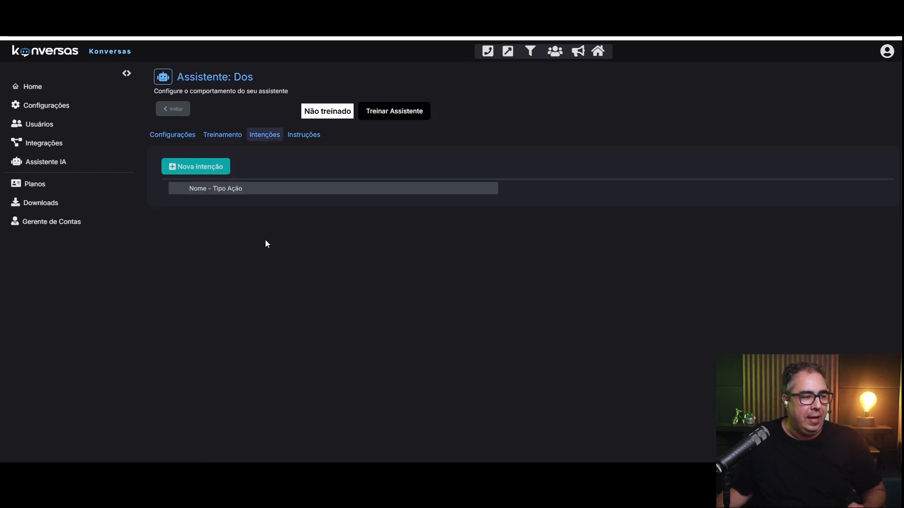